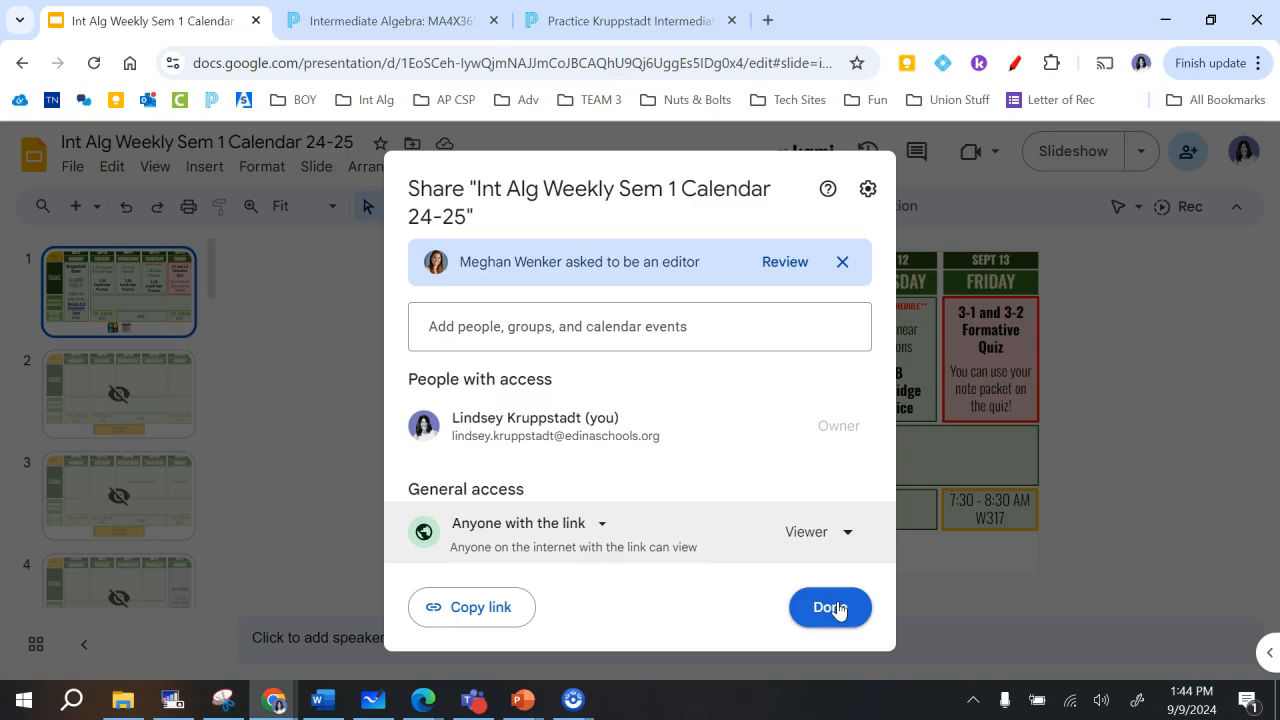
# - Close the calendar presentation's sharing settings and switch to the practice Intermediate Algebra course in Schoology
pyautogui.click(838, 611)
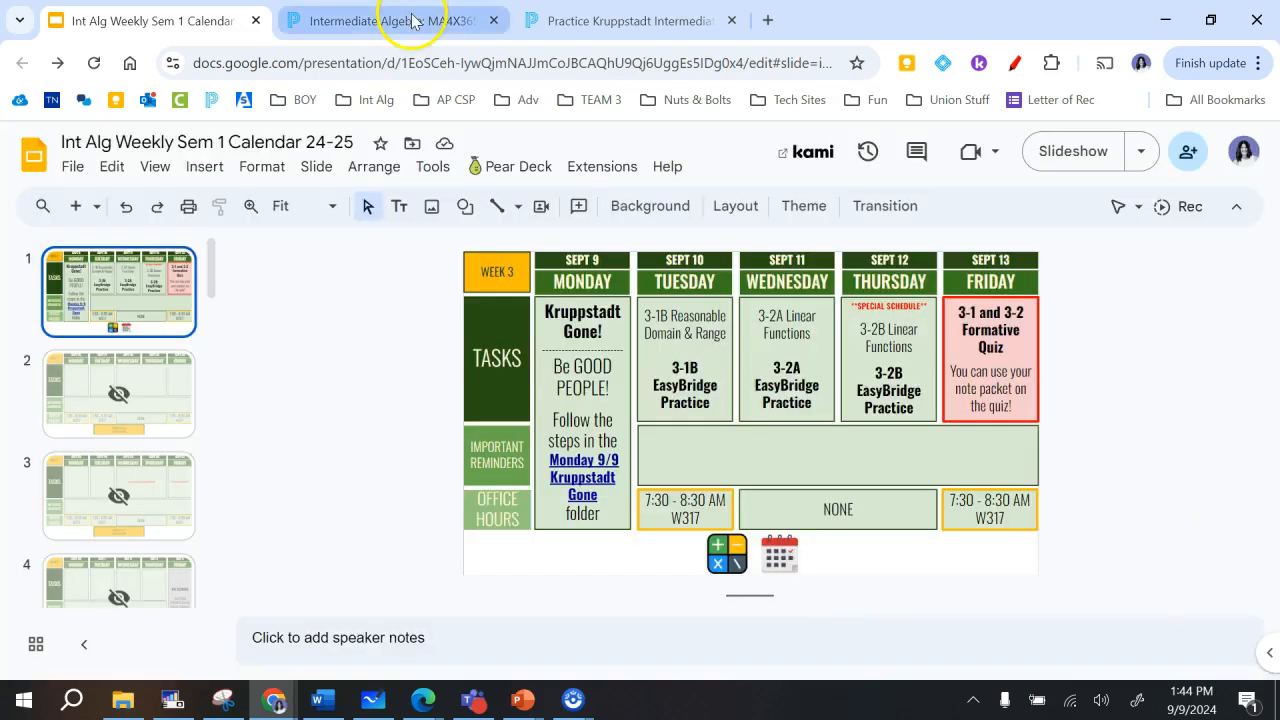
pyautogui.click(618, 21)
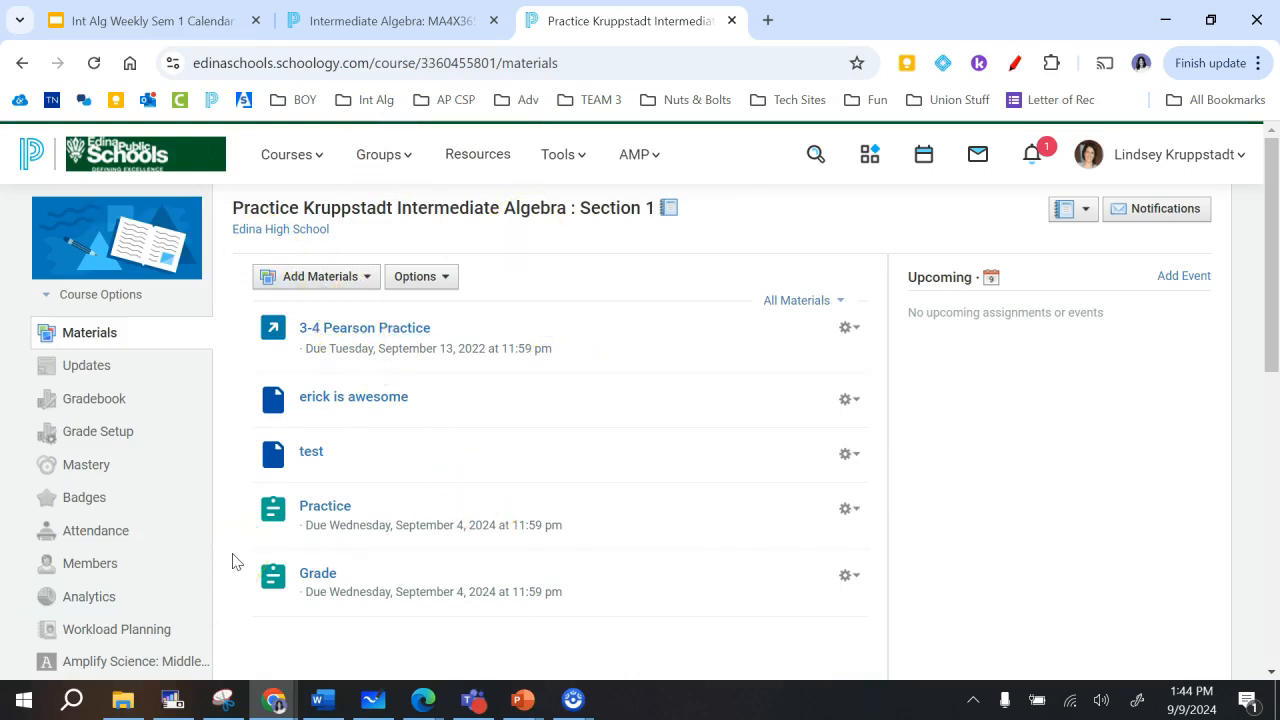
# - Add a new page titled "Ha" at the end of the course materials
pyautogui.click(366, 280)
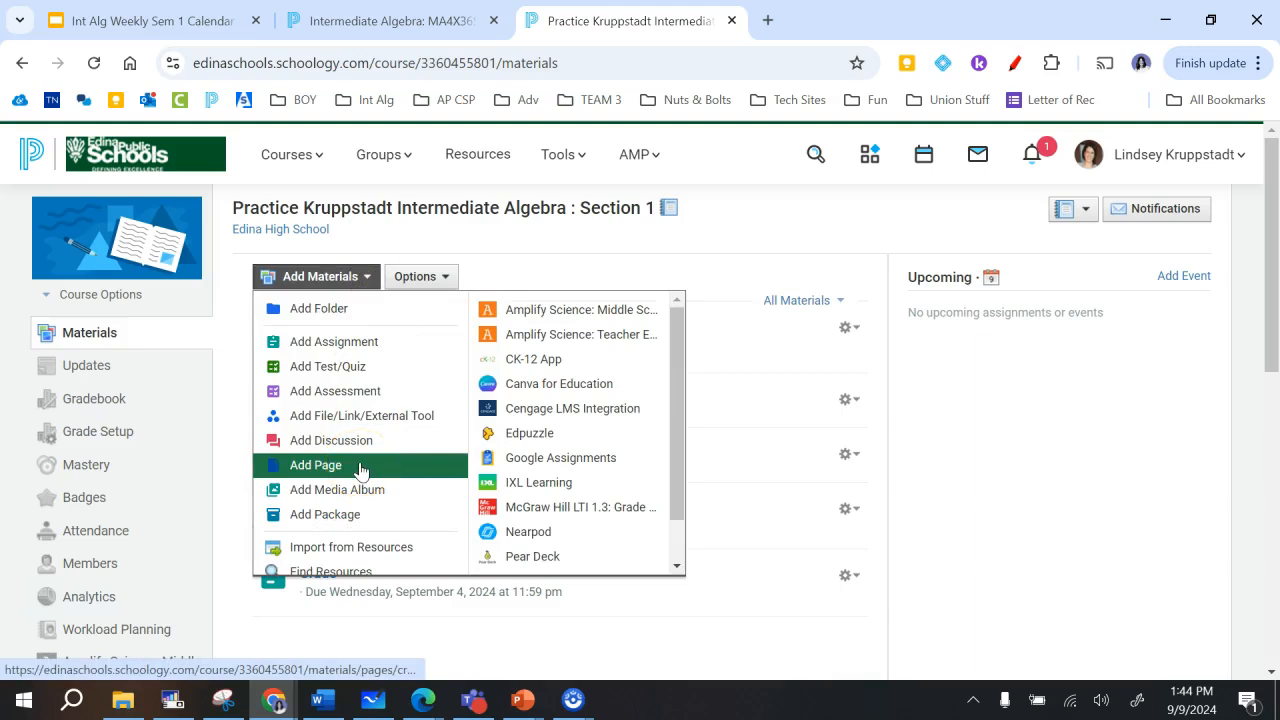
pyautogui.click(1023, 465)
pyautogui.scroll(-2, 1023, 465)
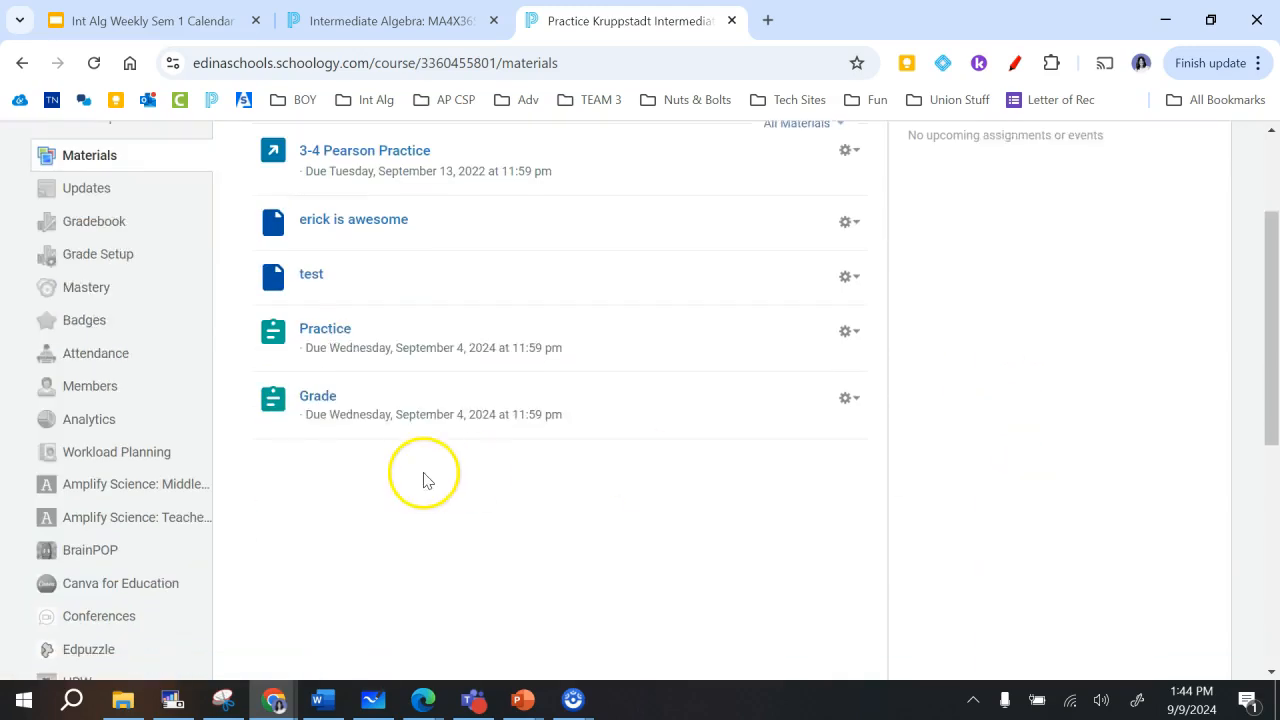
pyautogui.click(429, 441)
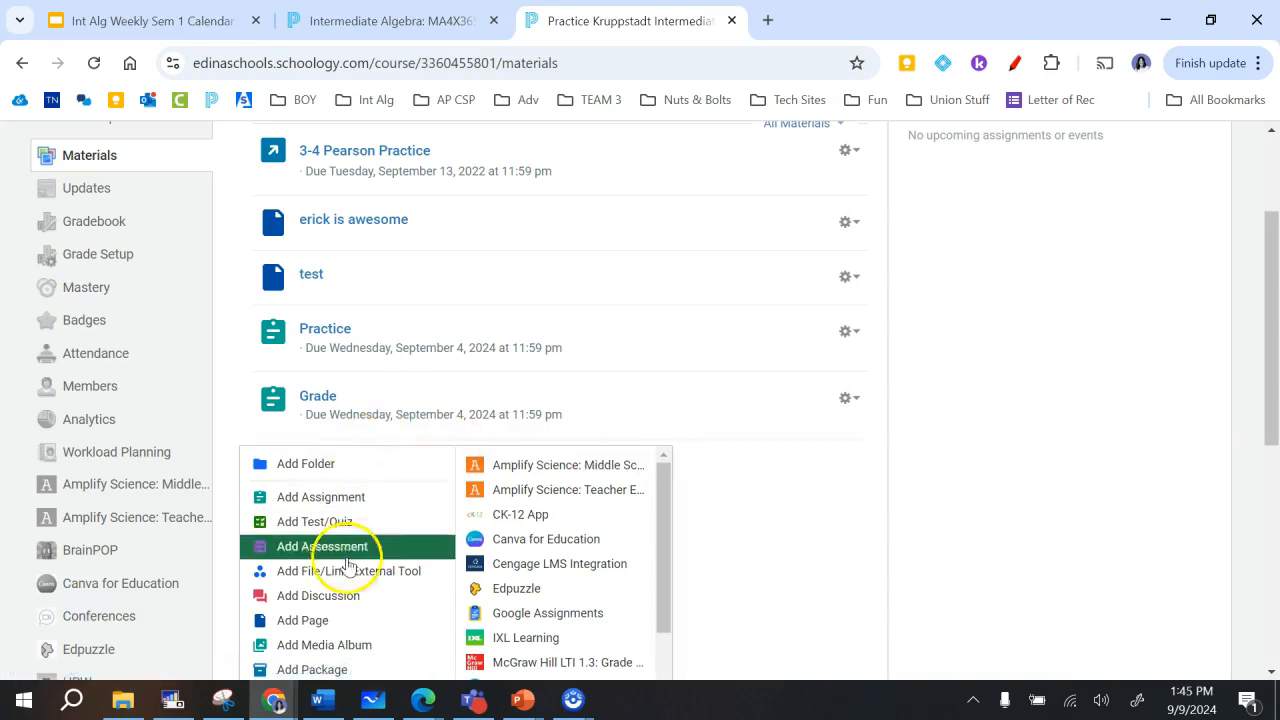
pyautogui.click(350, 621)
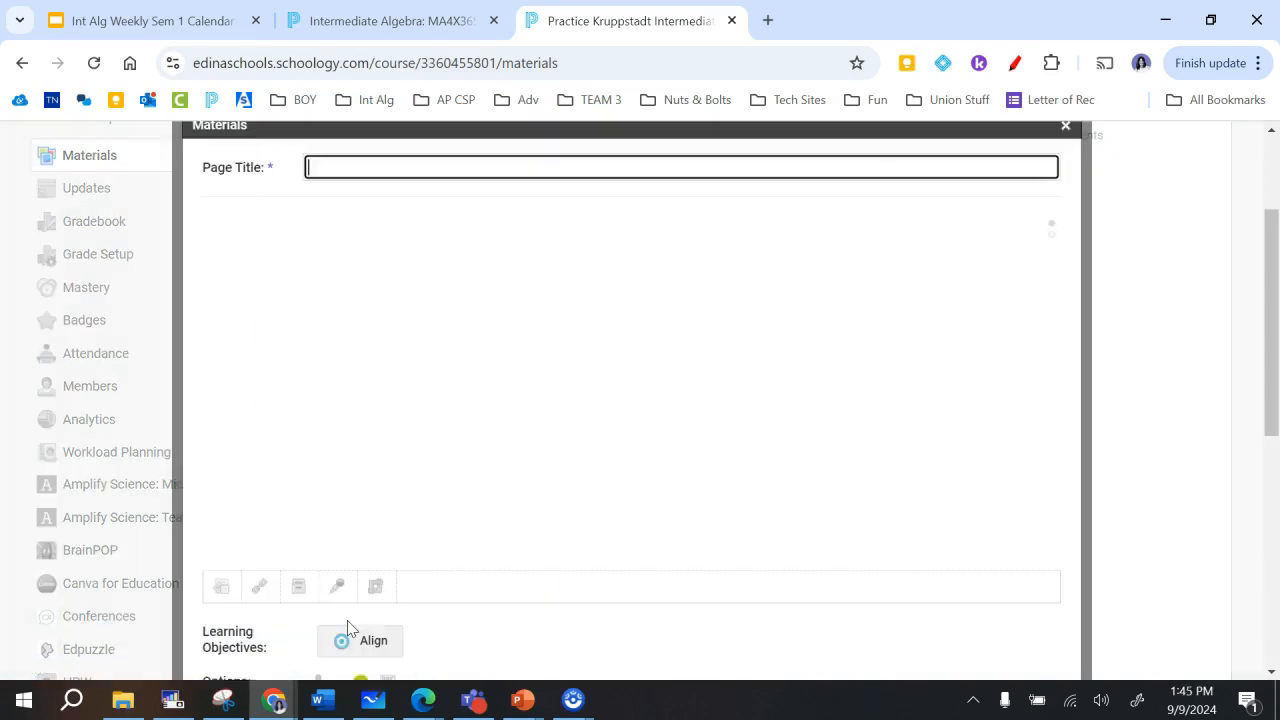
pyautogui.click(376, 161)
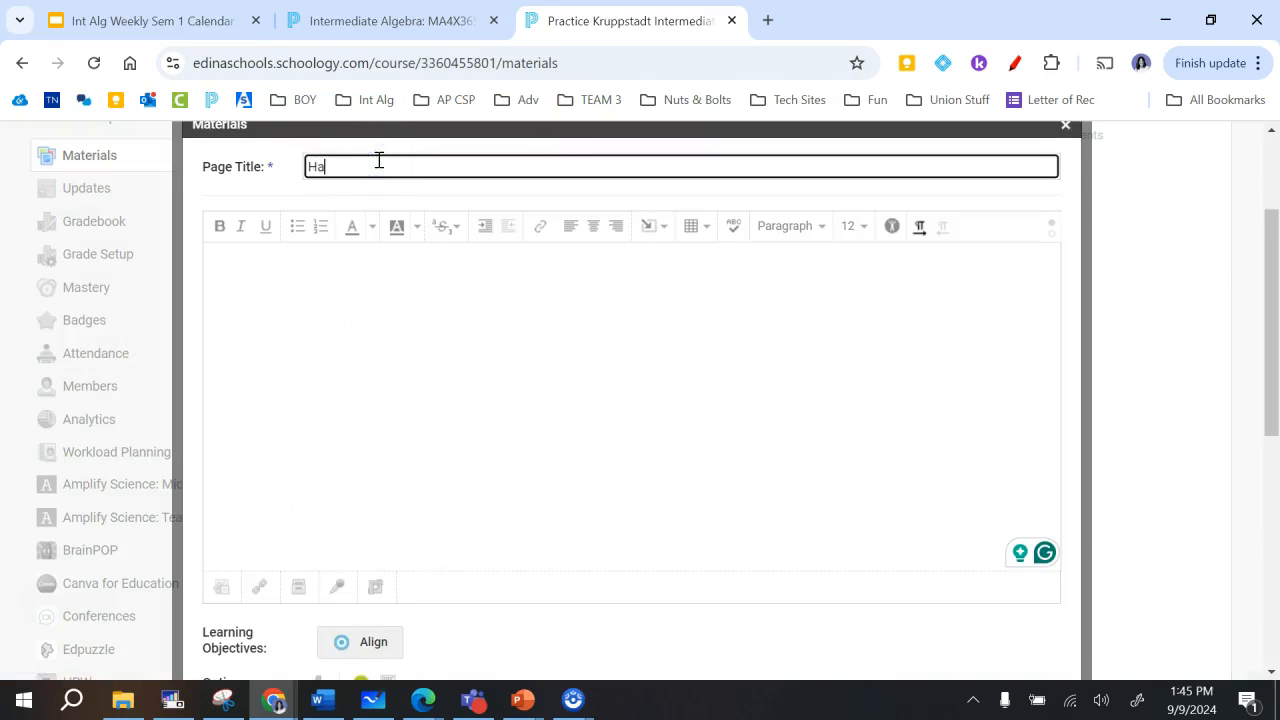
# - Open the Google Drive Resource App to insert content into the page body
pyautogui.click(290, 310)
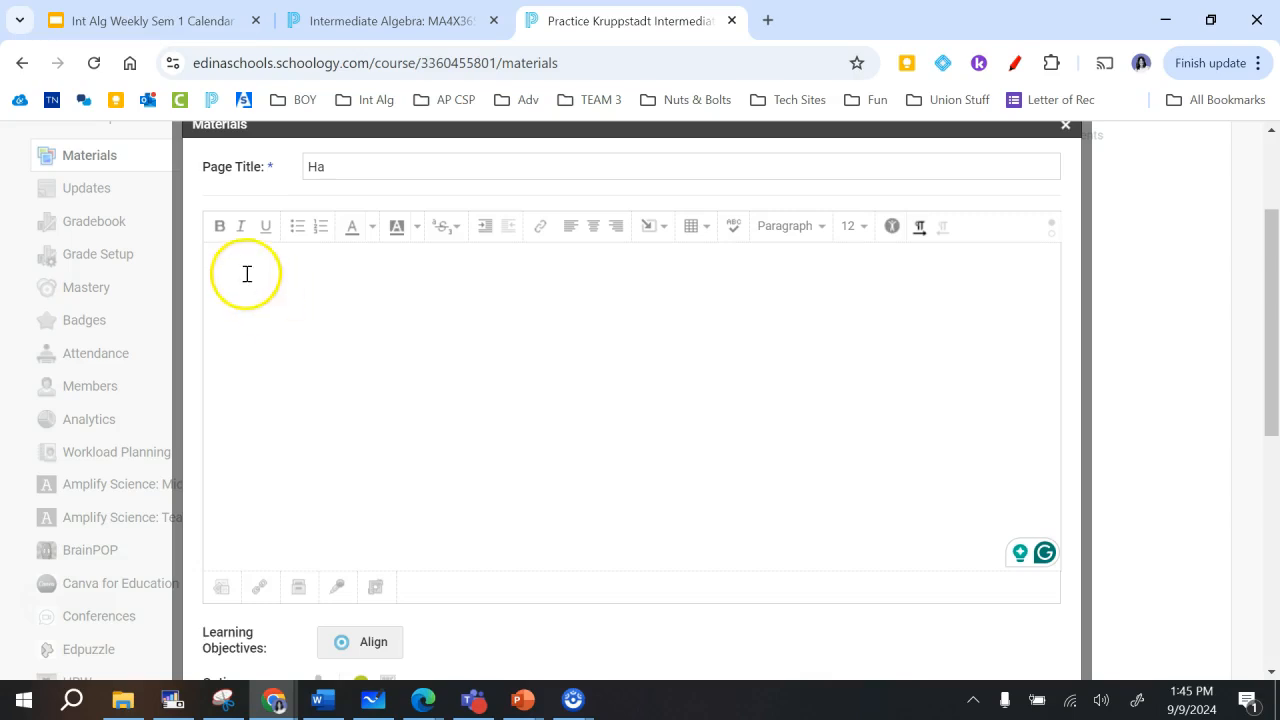
pyautogui.click(662, 233)
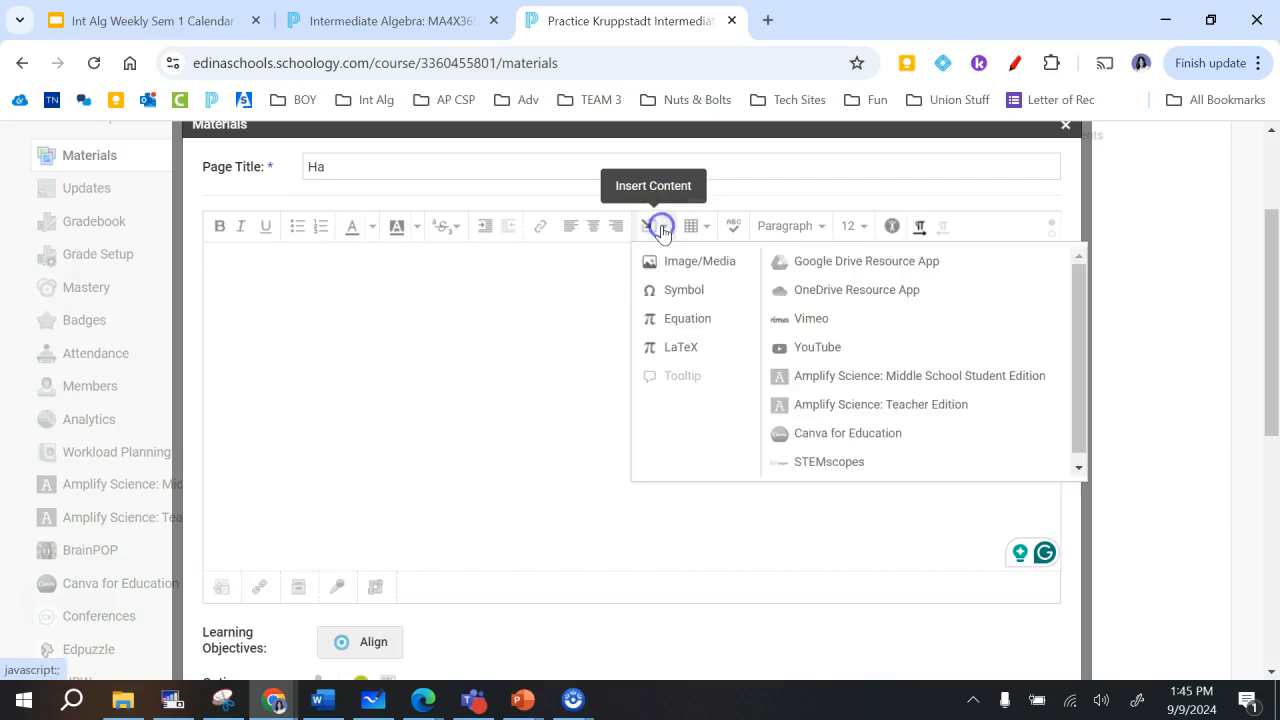
pyautogui.click(900, 263)
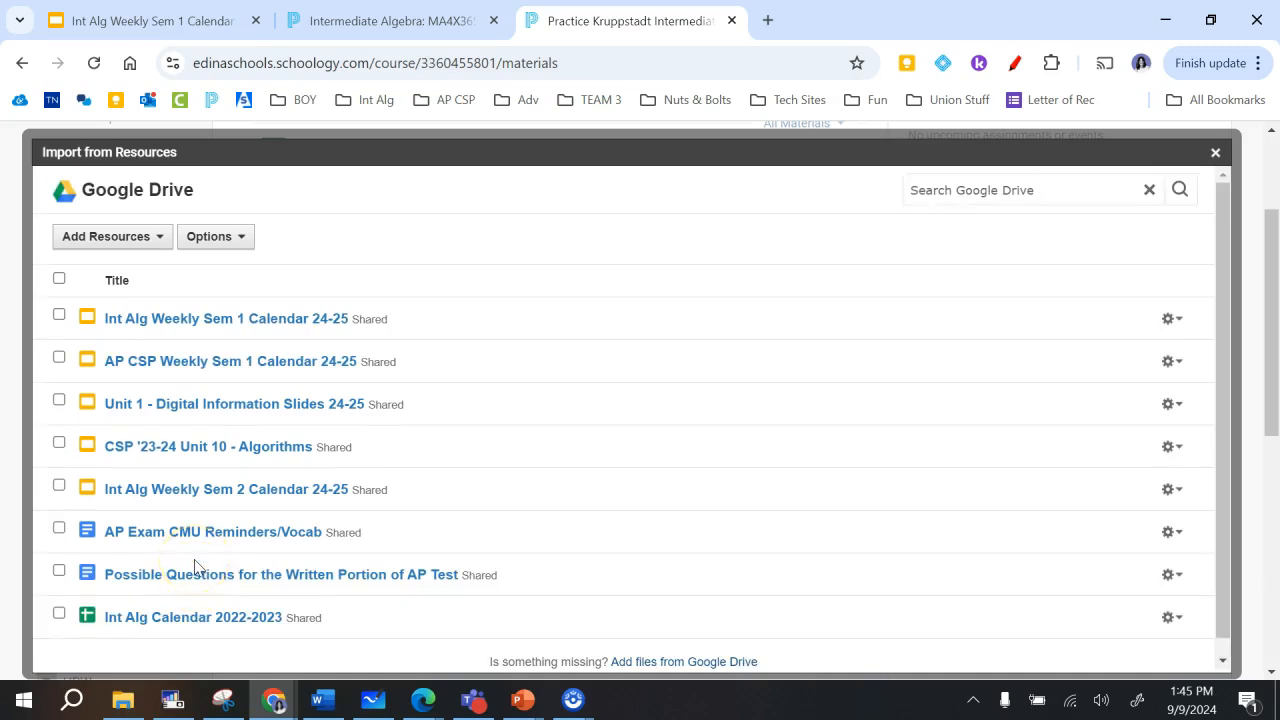
# - Search Google Drive for "int alg" and add the First Day of Intermediate Algebra presentation to the Schoology resources
pyautogui.click(160, 240)
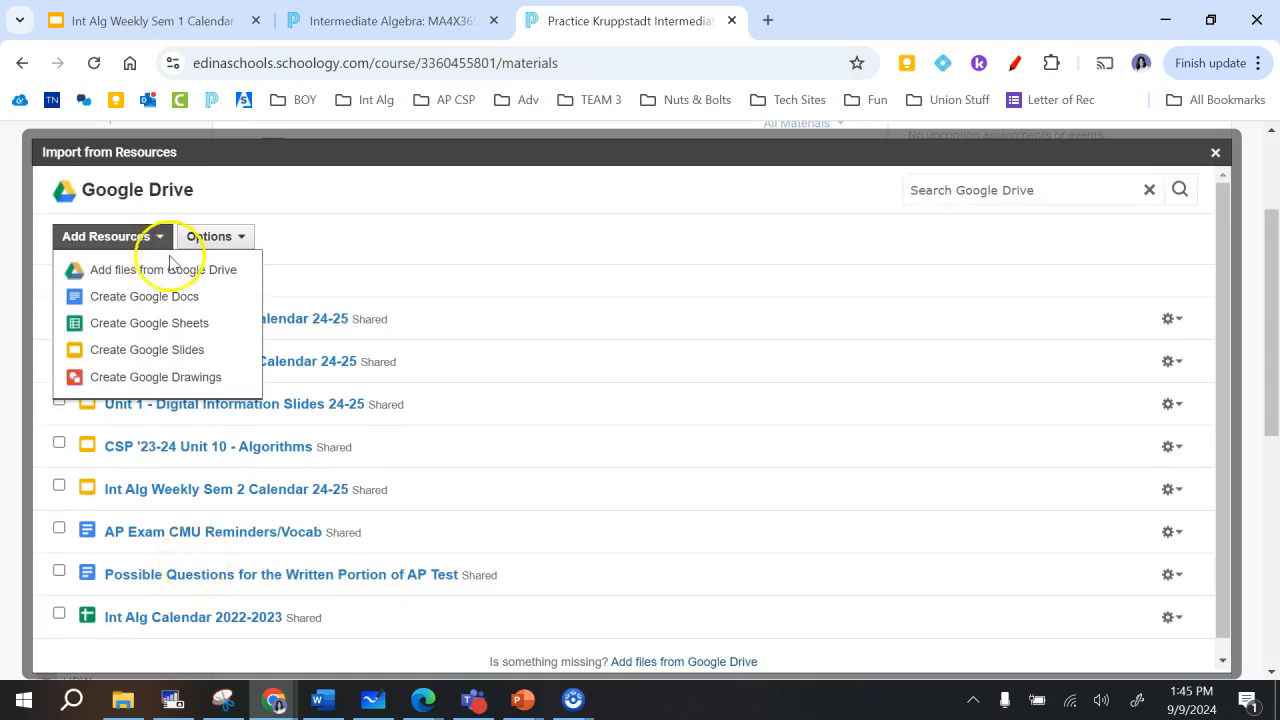
pyautogui.click(175, 270)
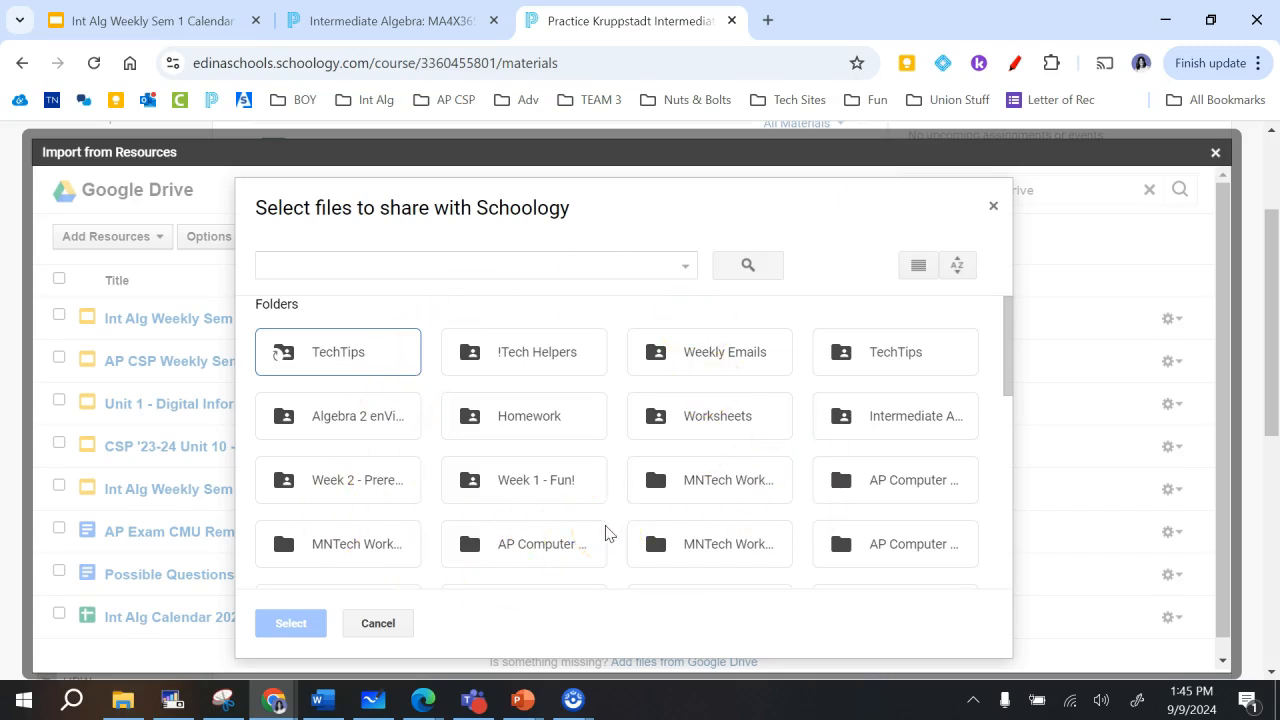
pyautogui.click(549, 275)
pyautogui.write('int alg')
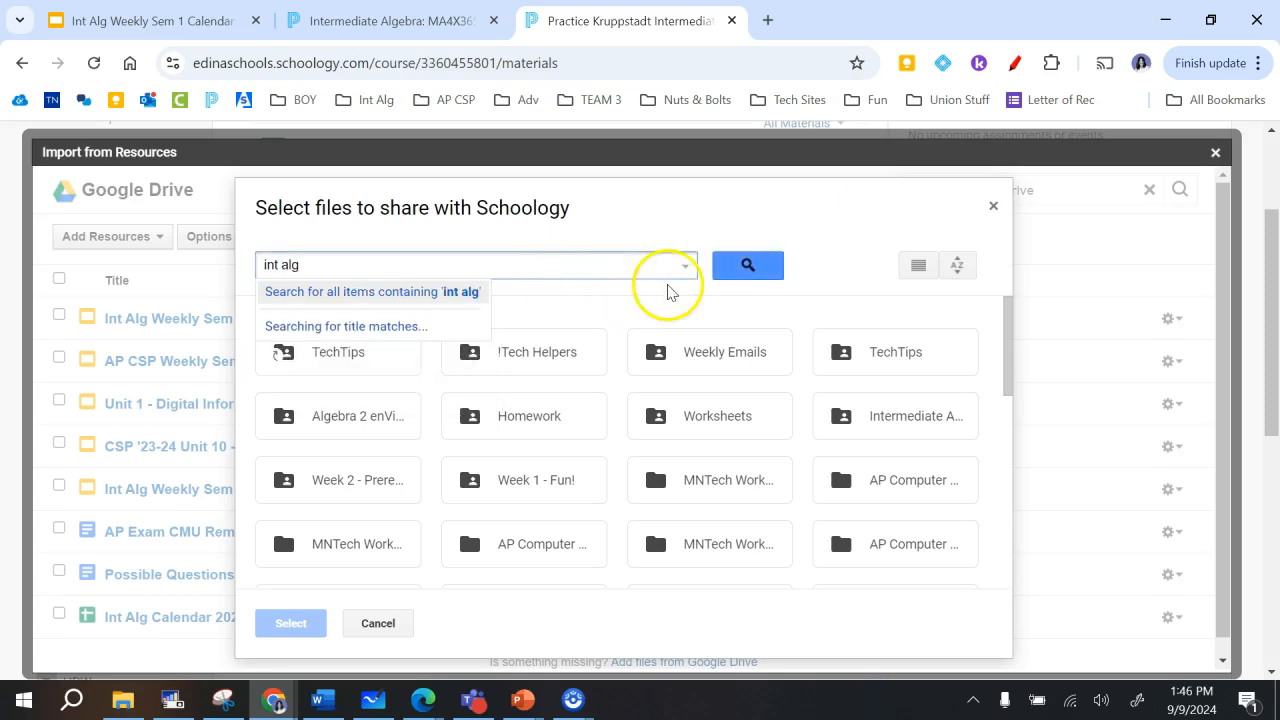
pyautogui.click(742, 266)
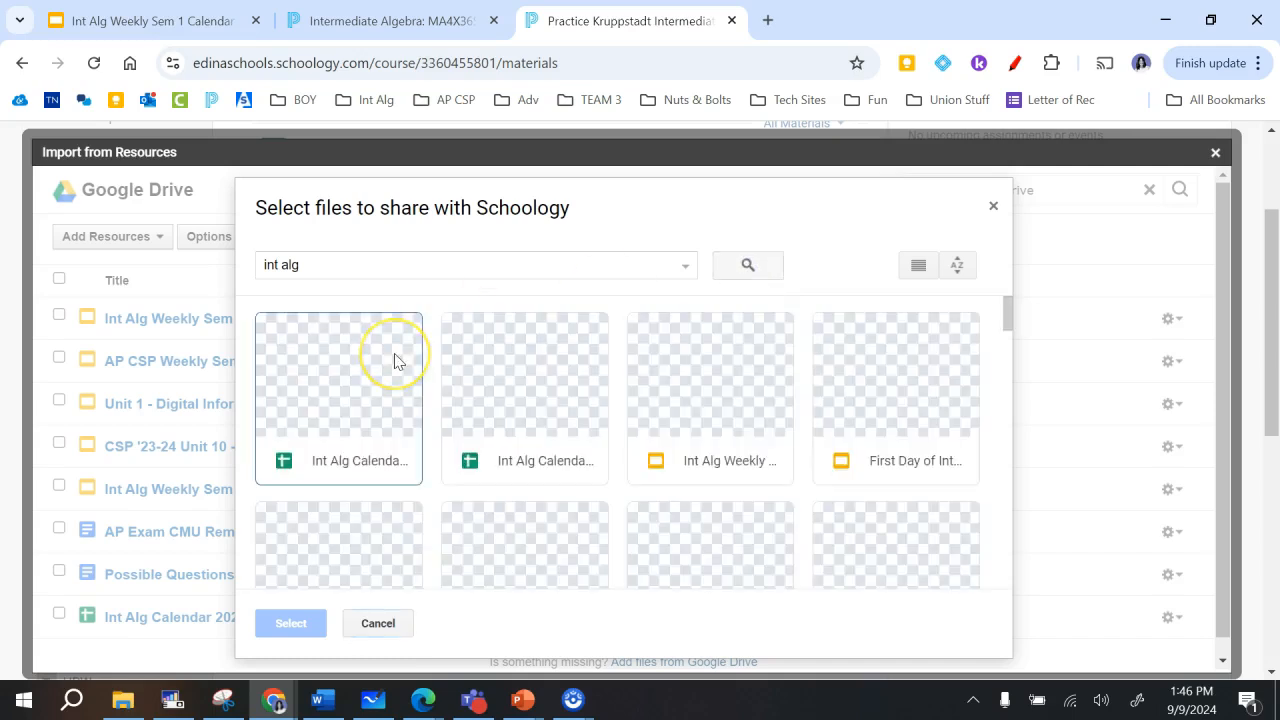
pyautogui.click(885, 403)
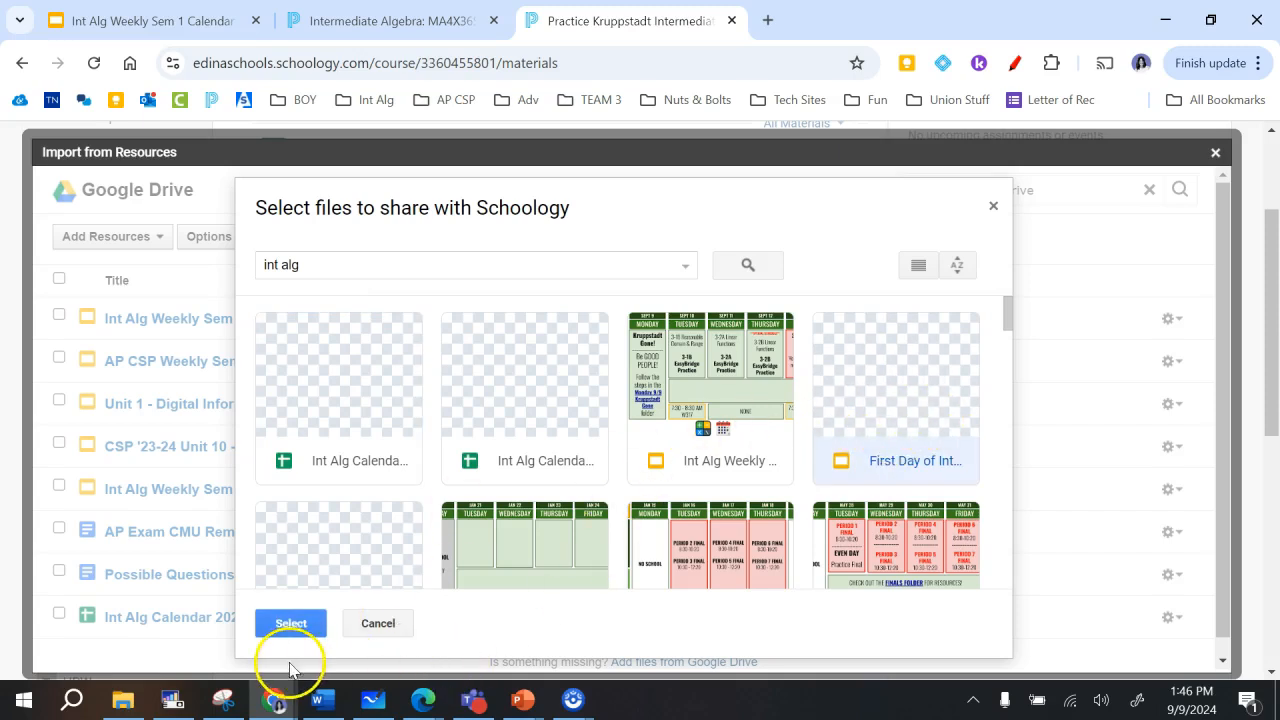
pyautogui.click(292, 623)
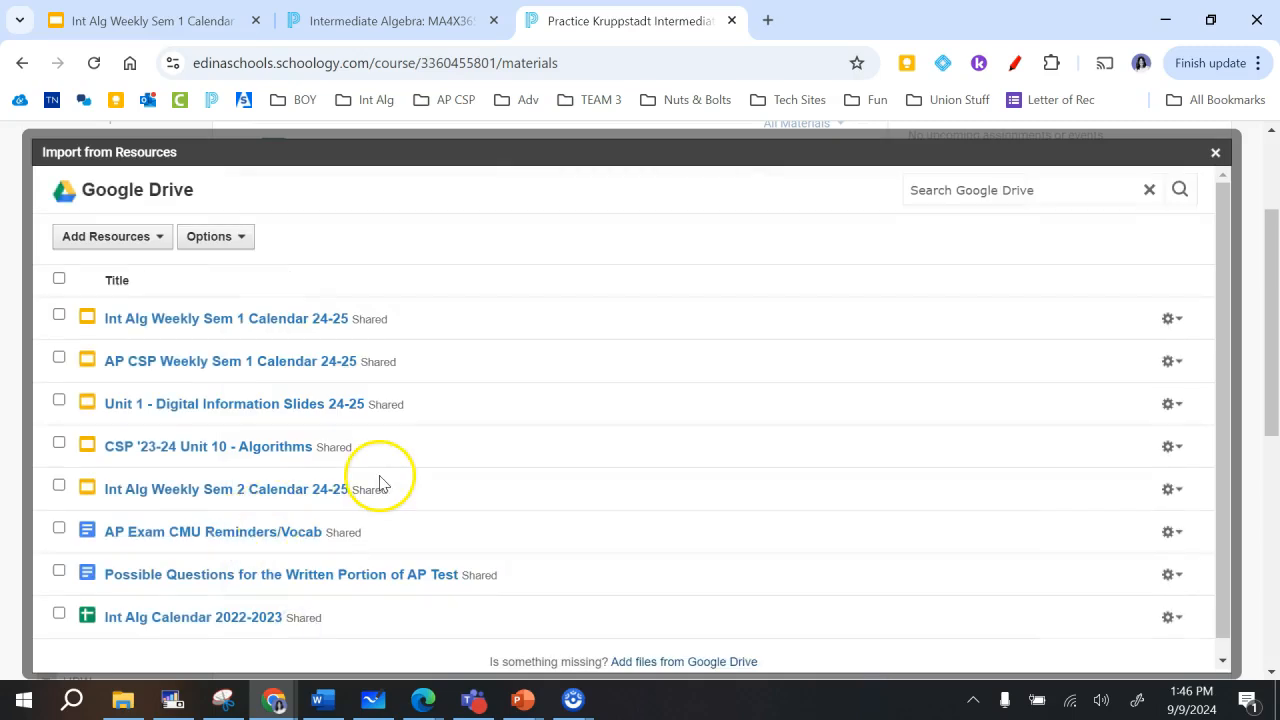
# - Look through the Google Drive resource list for the newly added presentation
pyautogui.scroll(-1, 380, 483)
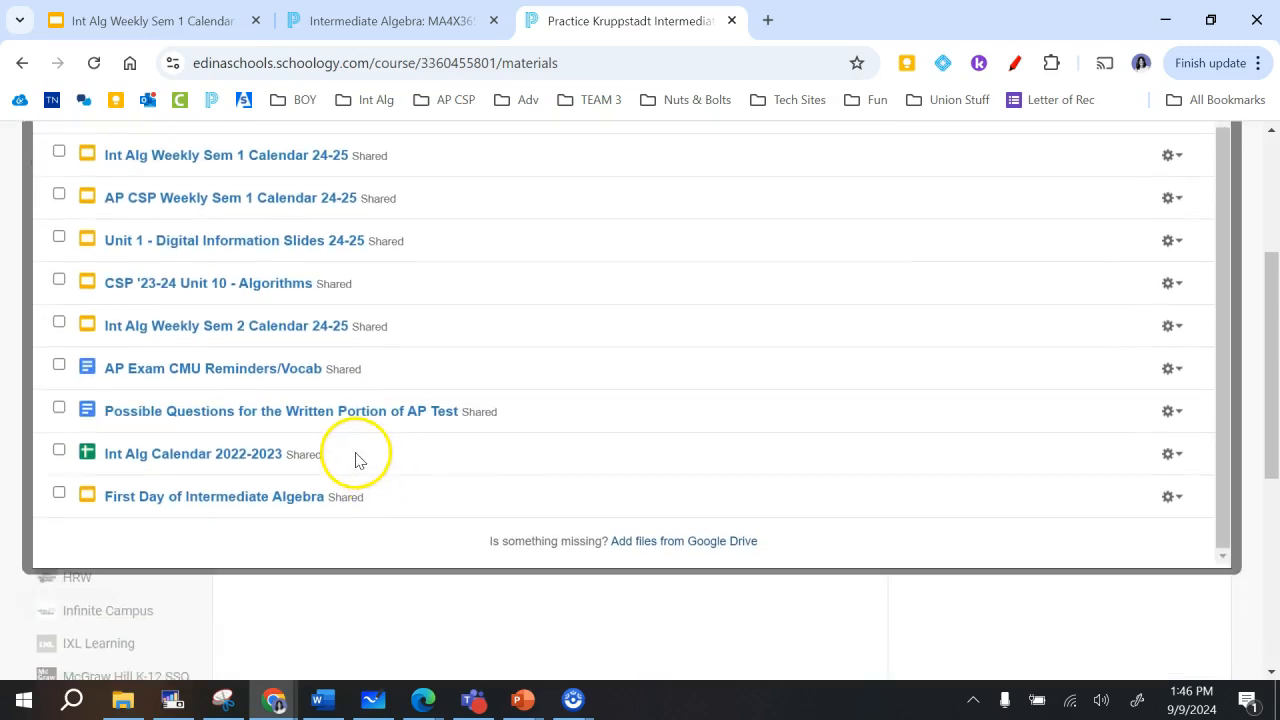
pyautogui.scroll(1, 600, 497)
pyautogui.scroll(-1, 602, 497)
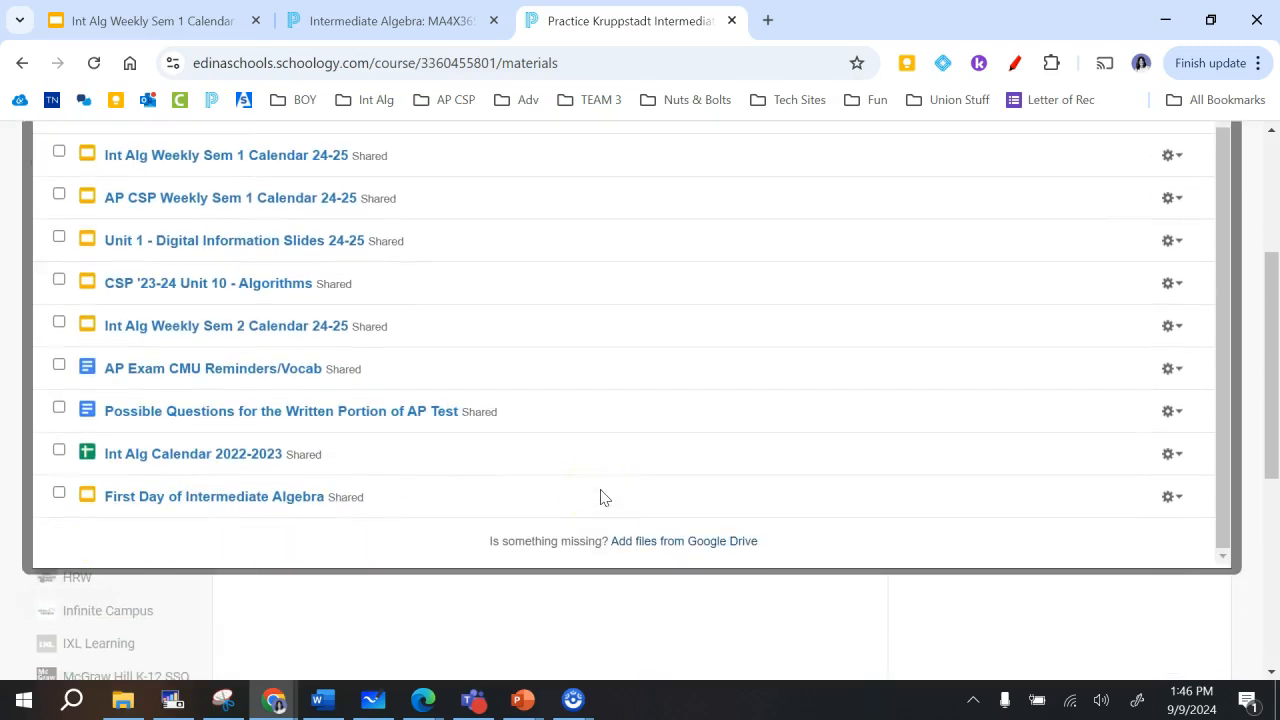
pyautogui.click(443, 457)
pyautogui.scroll(1, 443, 475)
pyautogui.scroll(-1, 443, 477)
pyautogui.scroll(1, 443, 477)
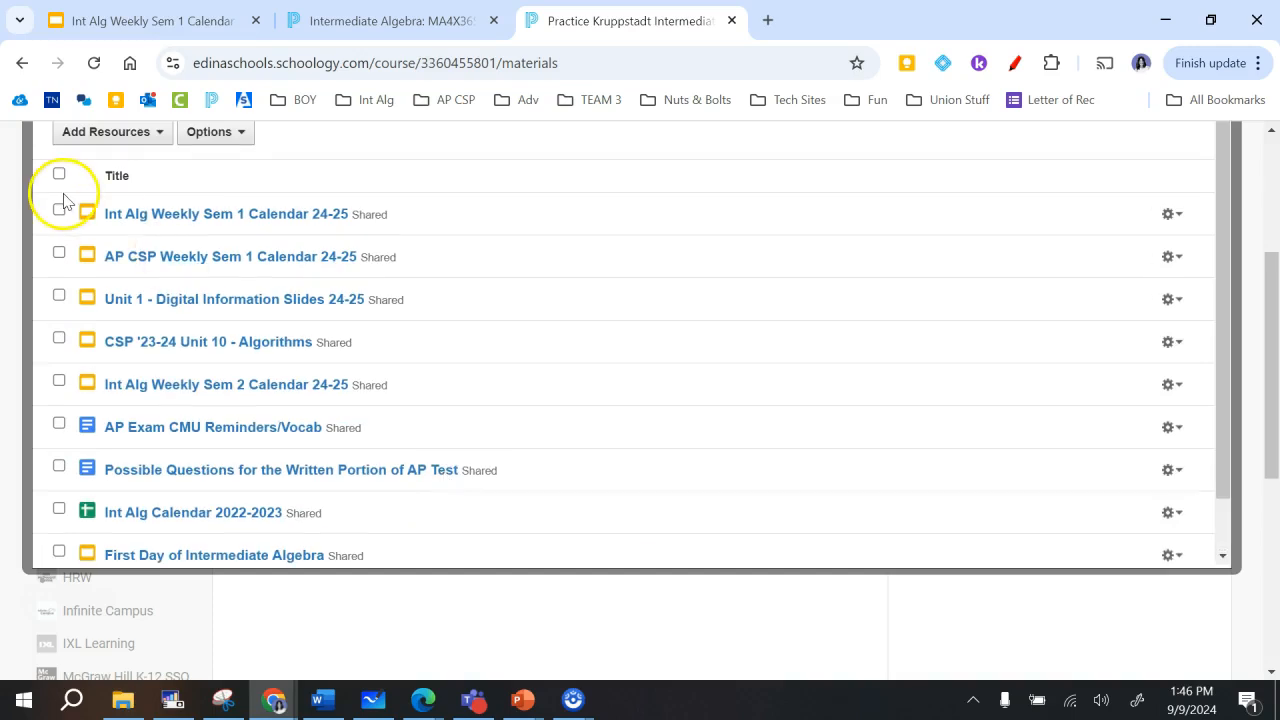
# - Import the Int Alg Weekly Sem 1 Calendar 24-25 presentation into the page as an embed
pyautogui.scroll(2, 406, 257)
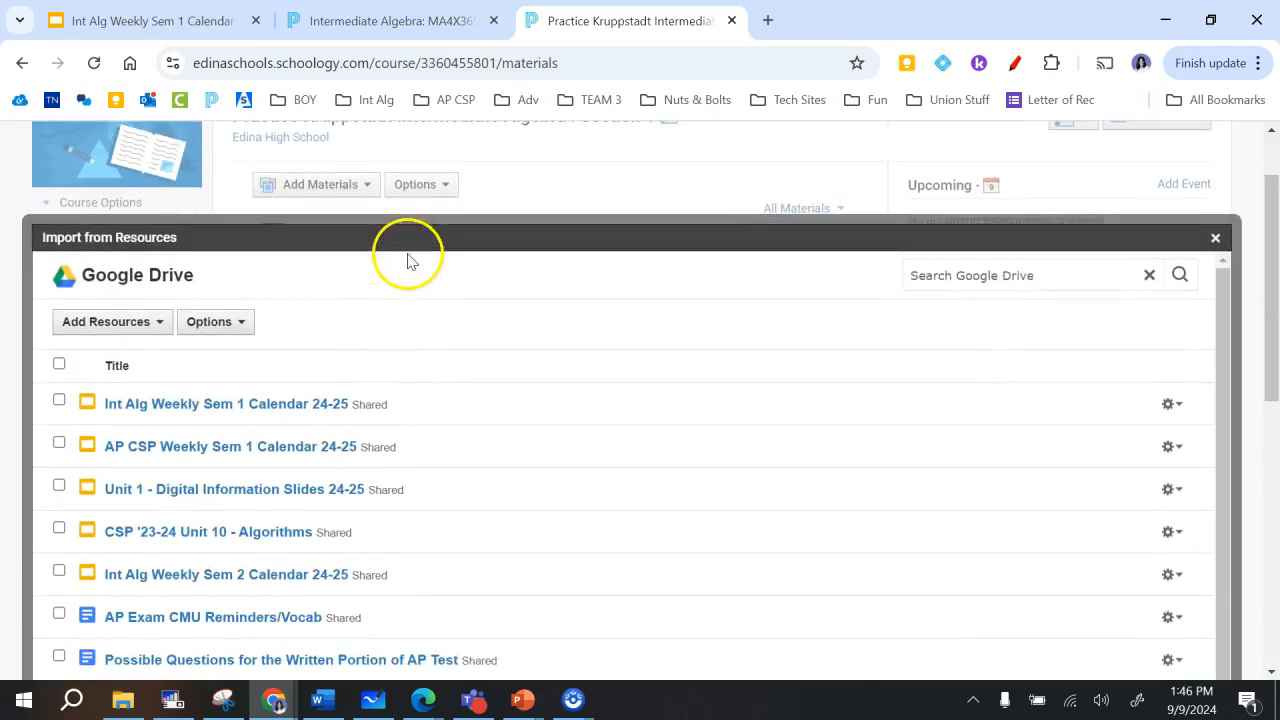
pyautogui.click(59, 399)
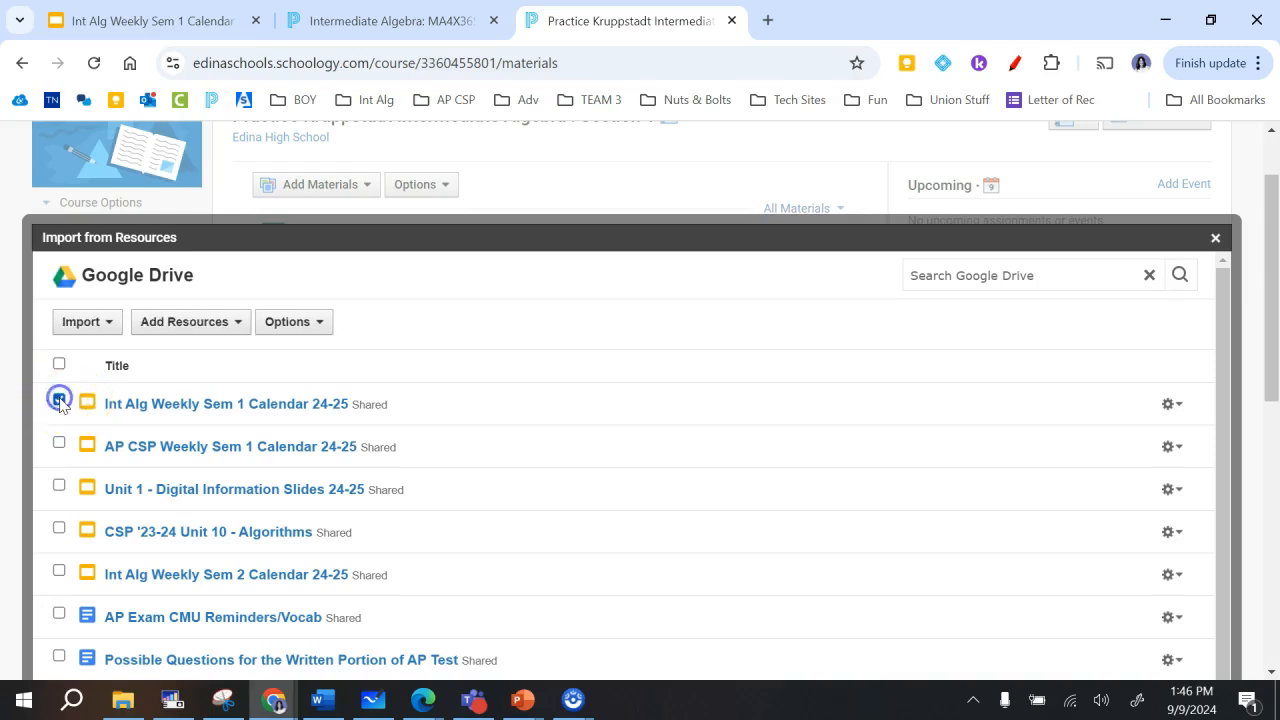
pyautogui.click(104, 322)
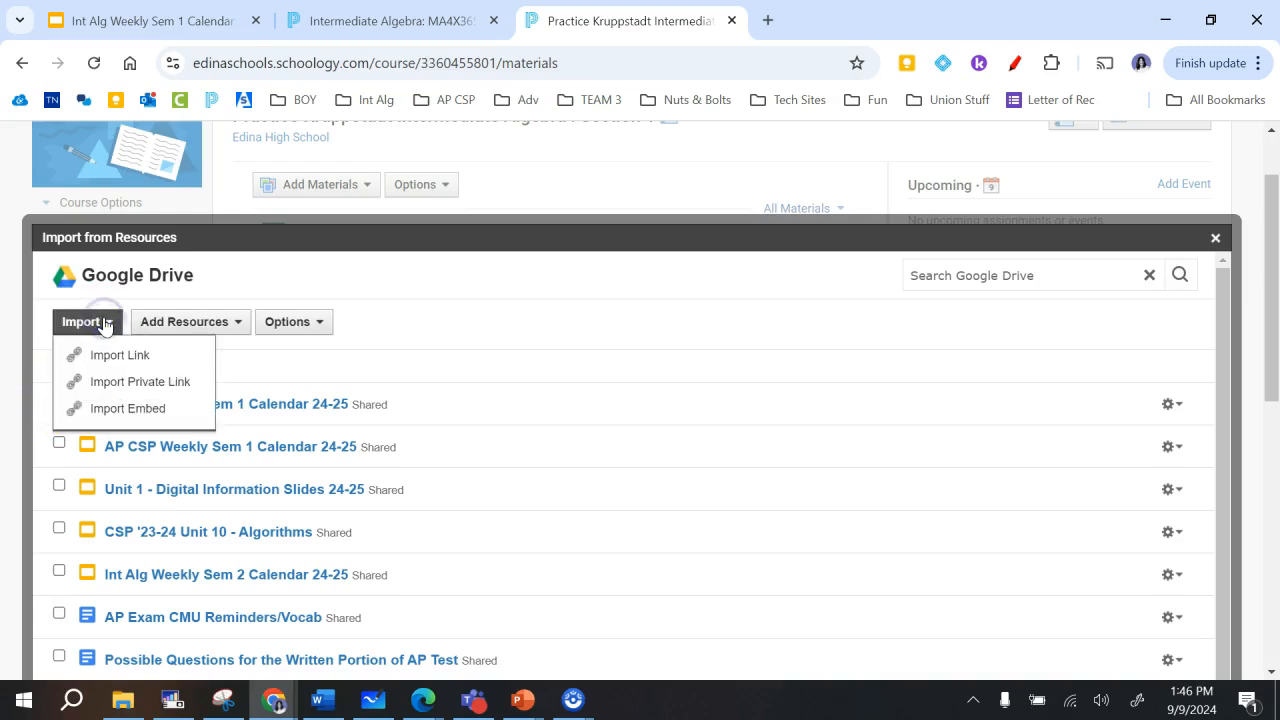
pyautogui.click(137, 410)
# - Delete the blank line above the embedded calendar in the page body
pyautogui.click(223, 261)
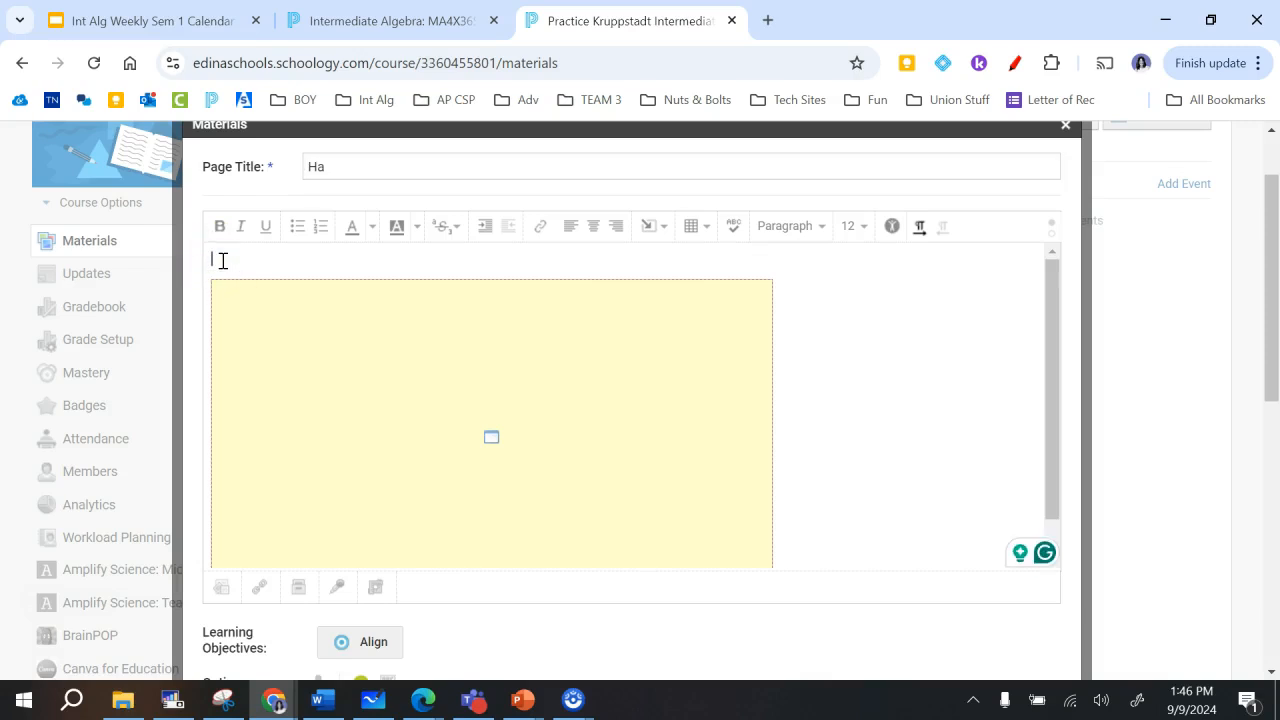
pyautogui.click(213, 259)
pyautogui.press('Delete')
pyautogui.click(326, 325)
pyautogui.scroll(1, 326, 325)
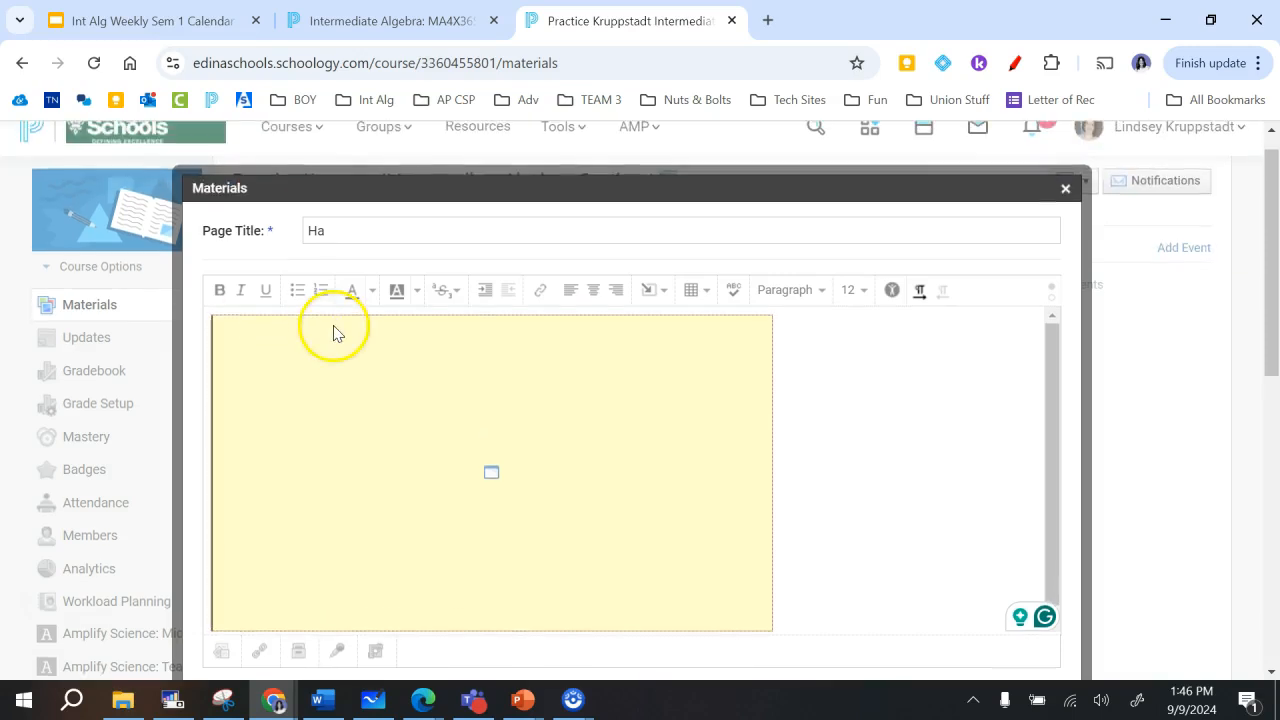
pyautogui.click(783, 417)
pyautogui.scroll(-1, 837, 516)
pyautogui.scroll(-2, 836, 517)
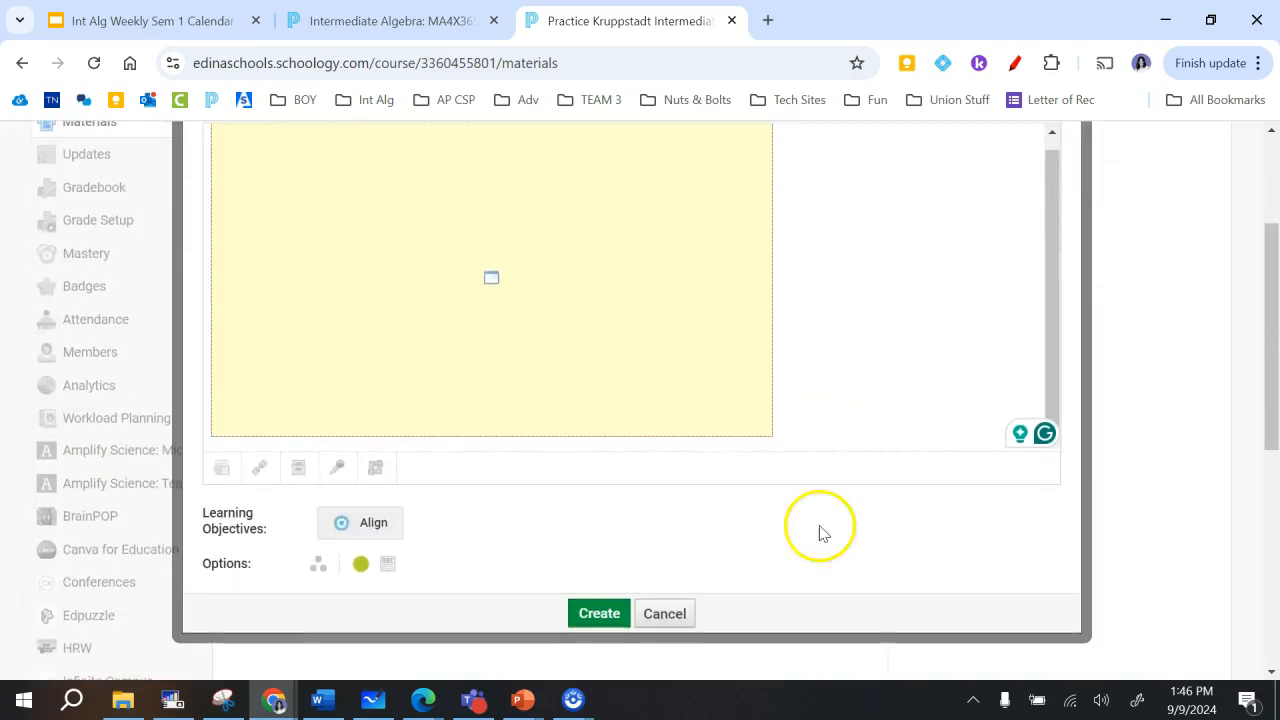
# - Set the embedded calendar's width to 950 with proportions constrained and apply the new dimensions
pyautogui.scroll(1, 780, 546)
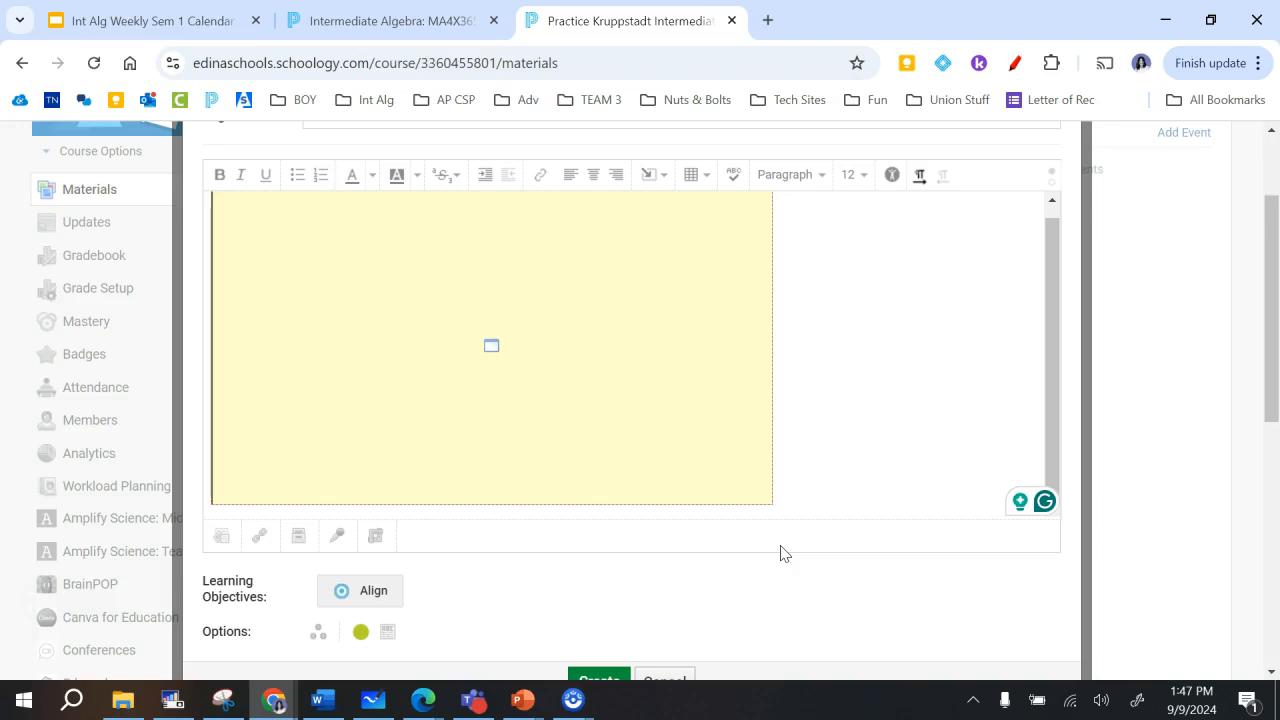
pyautogui.scroll(1, 686, 477)
pyautogui.click(630, 432)
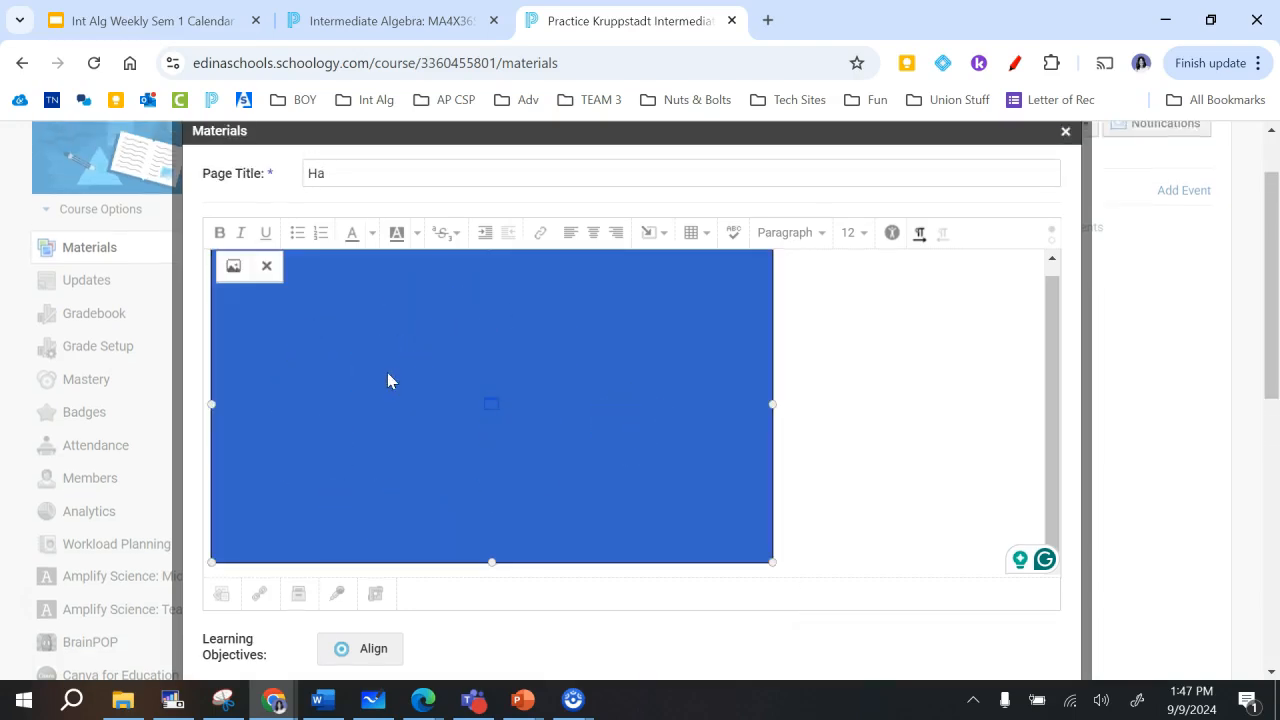
pyautogui.click(236, 268)
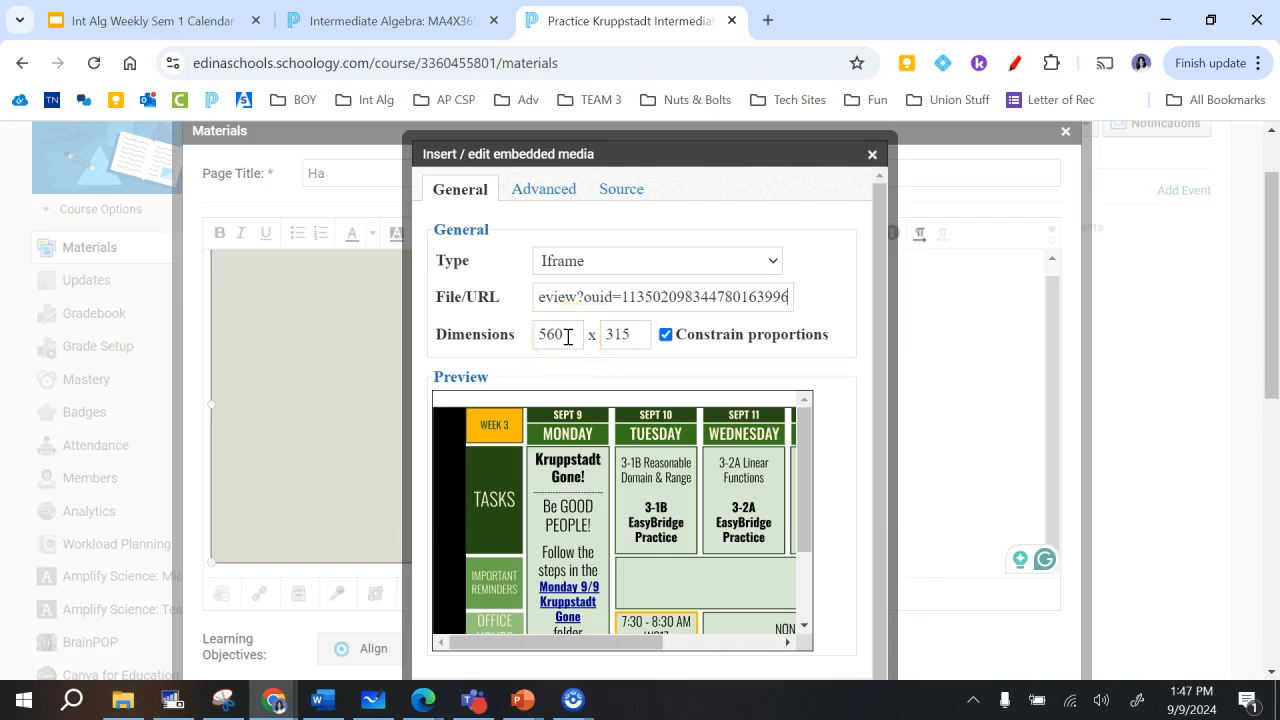
pyautogui.moveTo(567, 336); pyautogui.dragTo(531, 337)
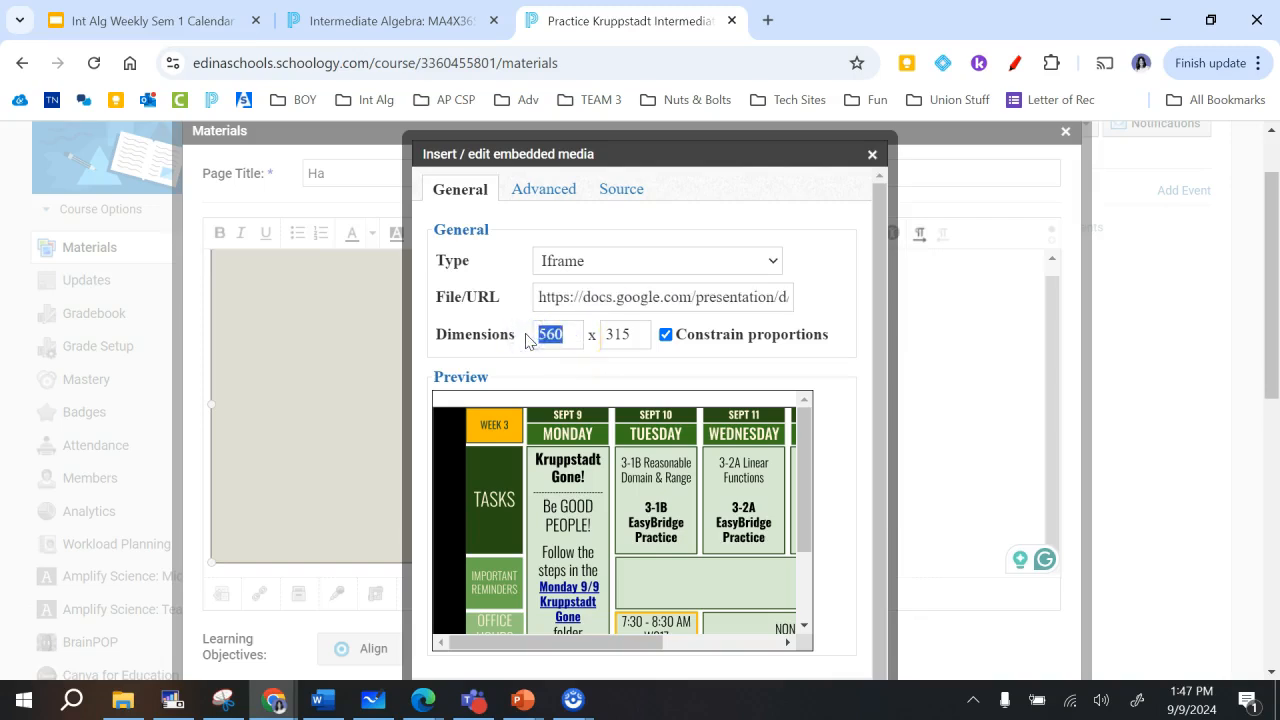
pyautogui.write('950')
pyautogui.click(838, 332)
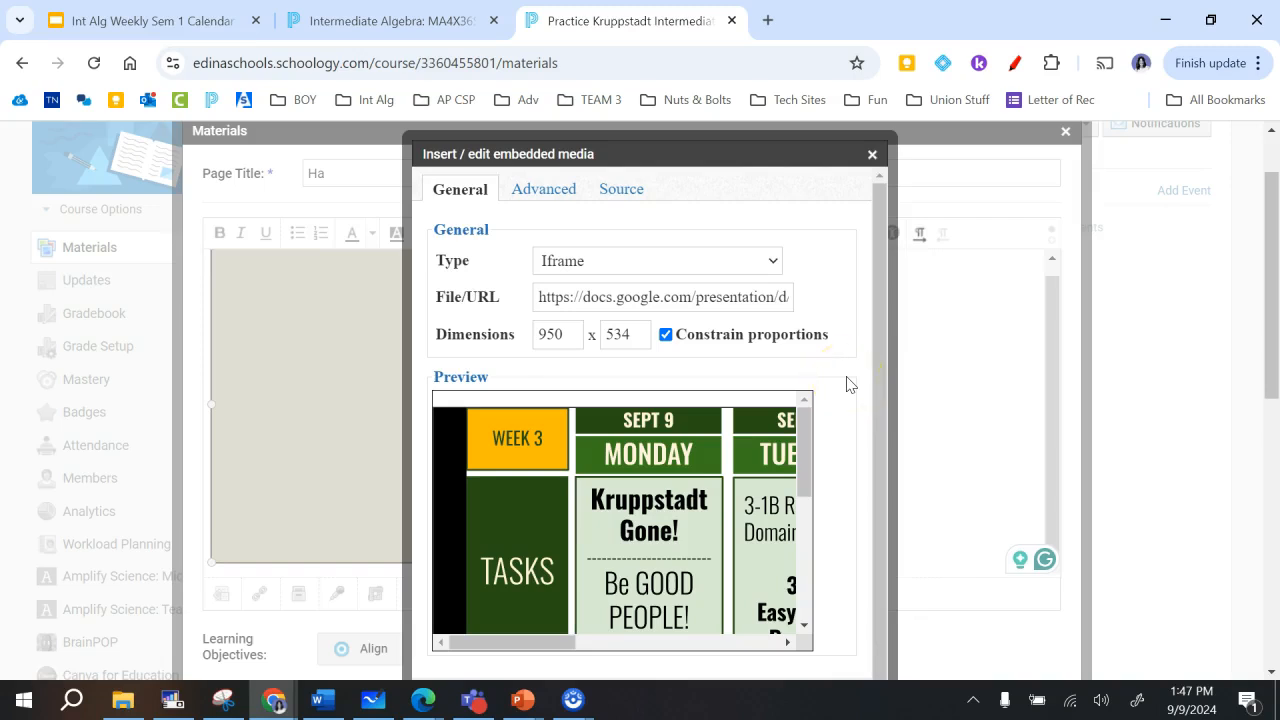
pyautogui.scroll(-1, 843, 469)
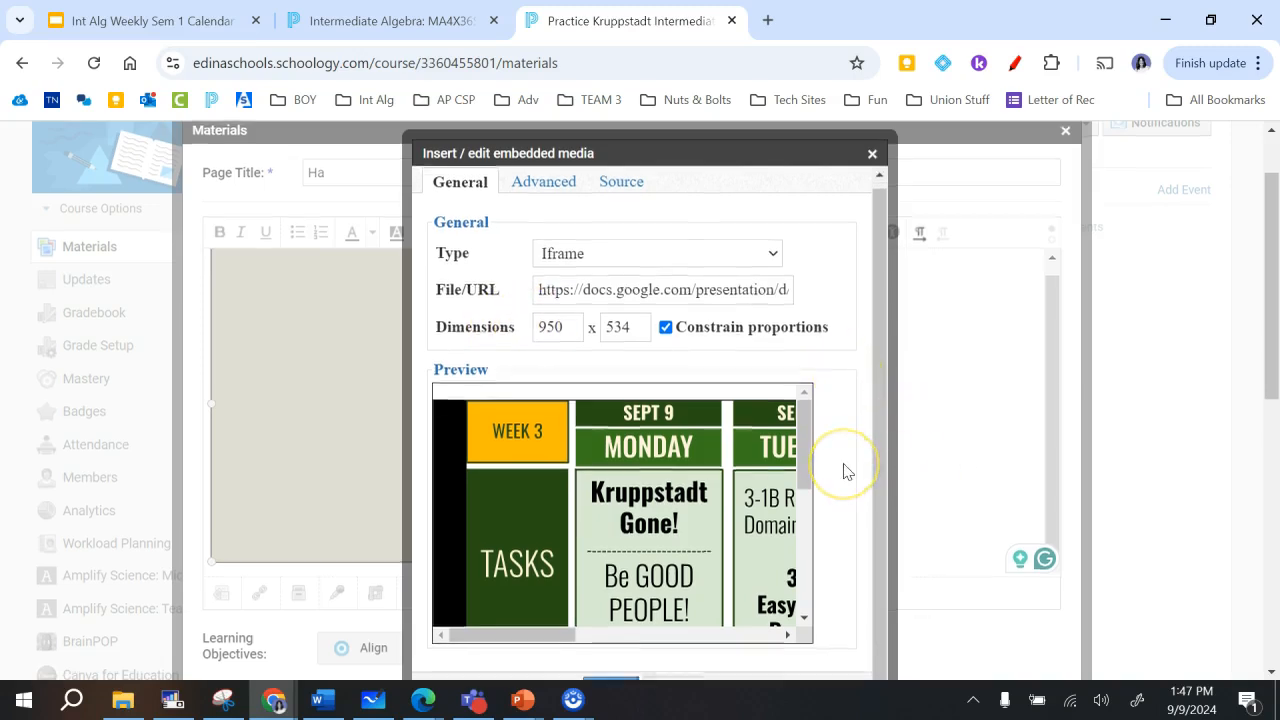
pyautogui.scroll(-3, 843, 469)
pyautogui.click(609, 420)
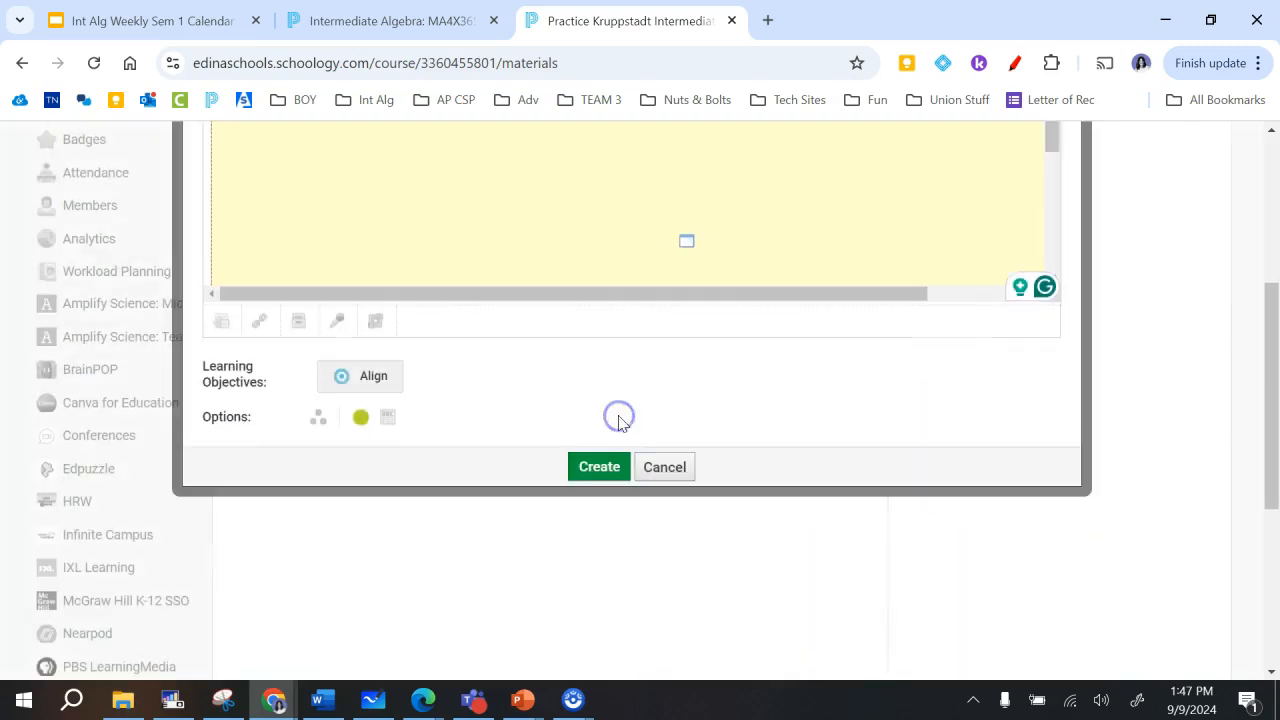
# - Review the resized embed and create the page in the course materials
pyautogui.scroll(3, 617, 423)
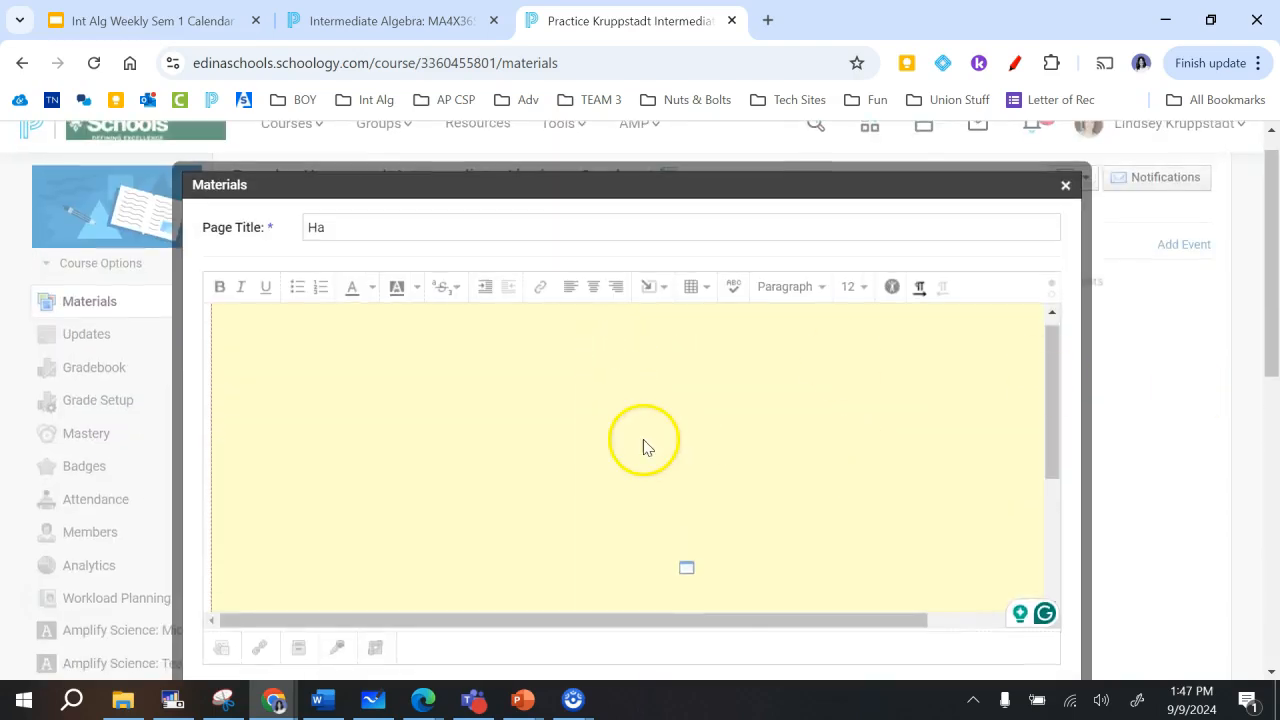
pyautogui.scroll(-3, 640, 445)
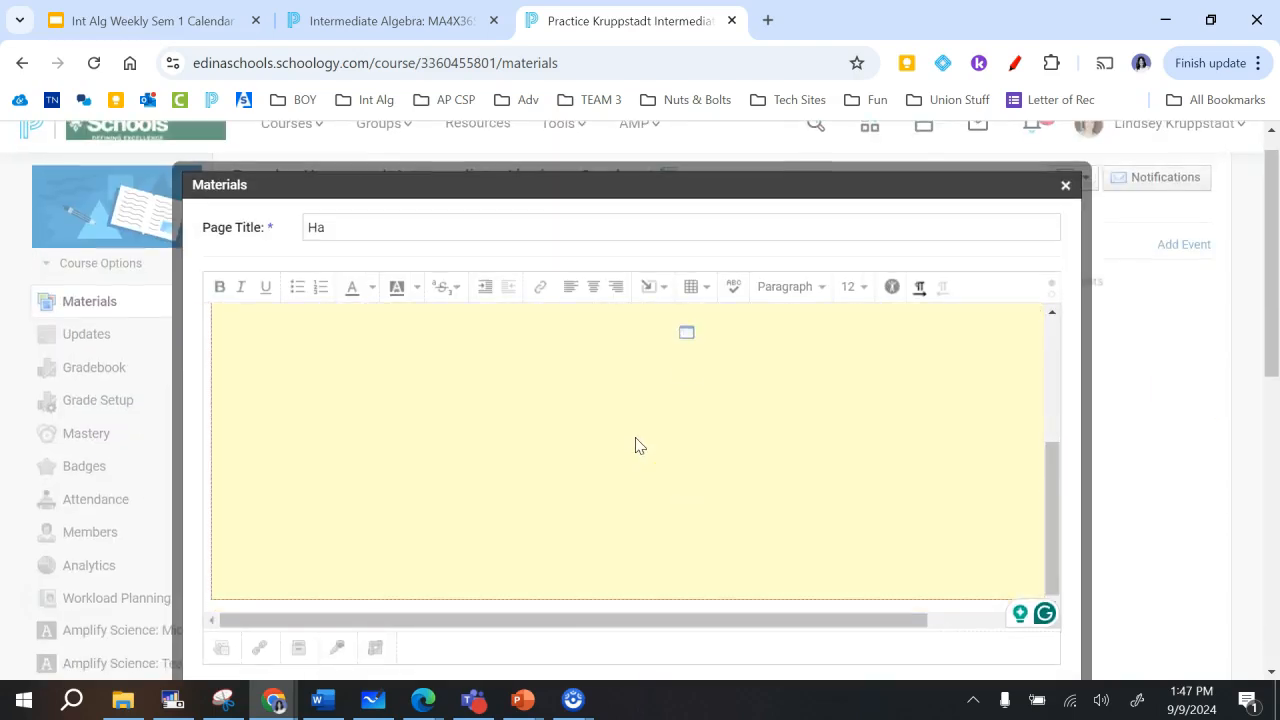
pyautogui.scroll(-5, 640, 445)
pyautogui.click(600, 559)
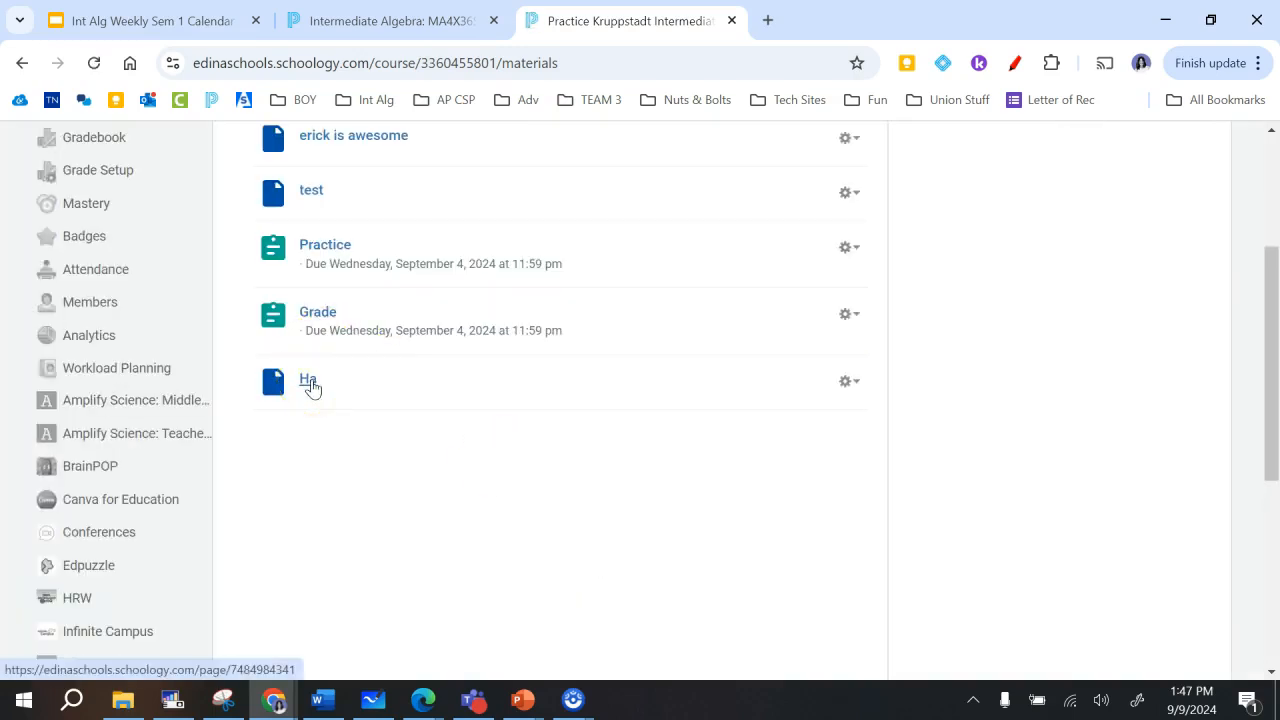
# - Open the Ha page from the course materials and review the embedded weekly calendar down to its slide controls
pyautogui.click(310, 381)
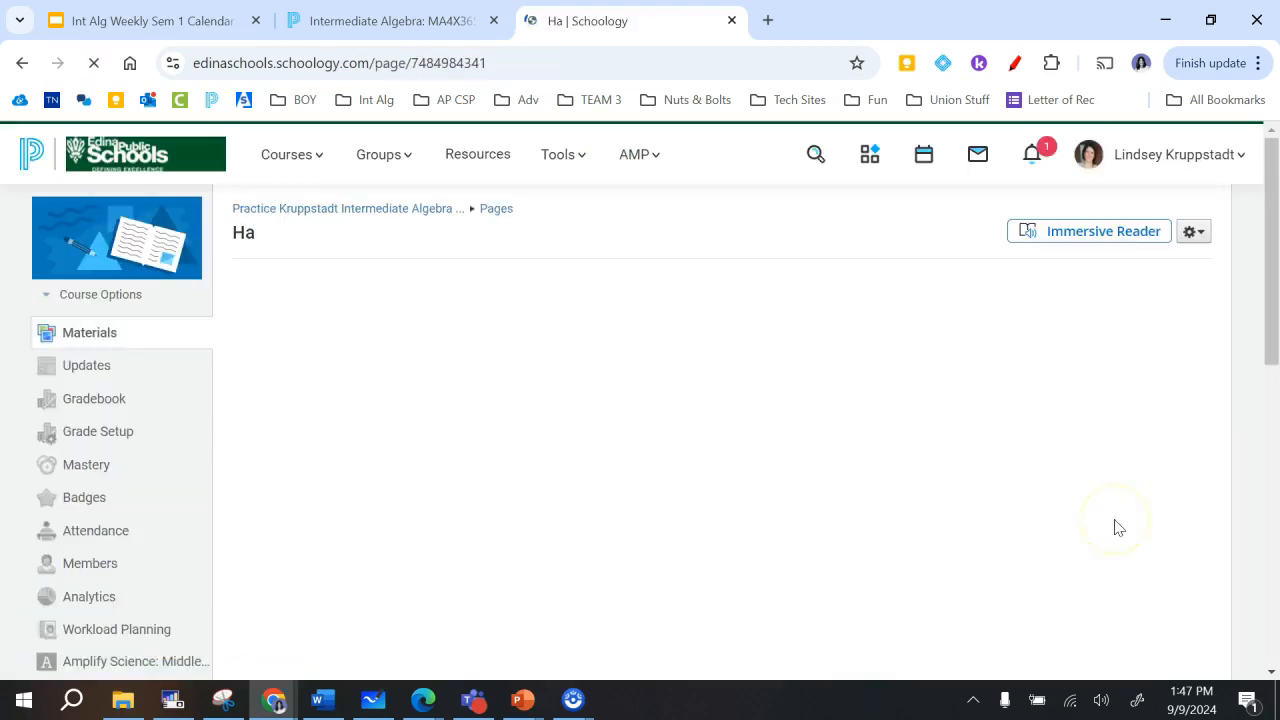
pyautogui.scroll(-1, 1220, 534)
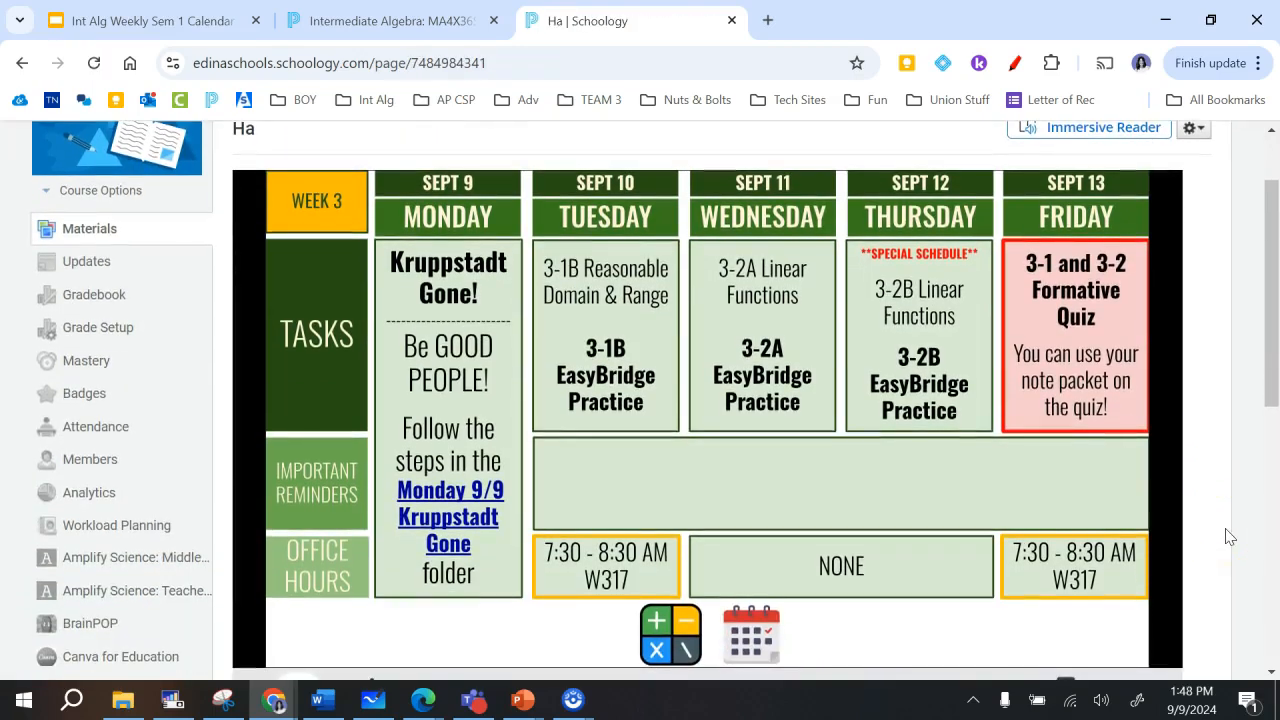
pyautogui.scroll(-1, 1229, 537)
pyautogui.scroll(-1, 1229, 537)
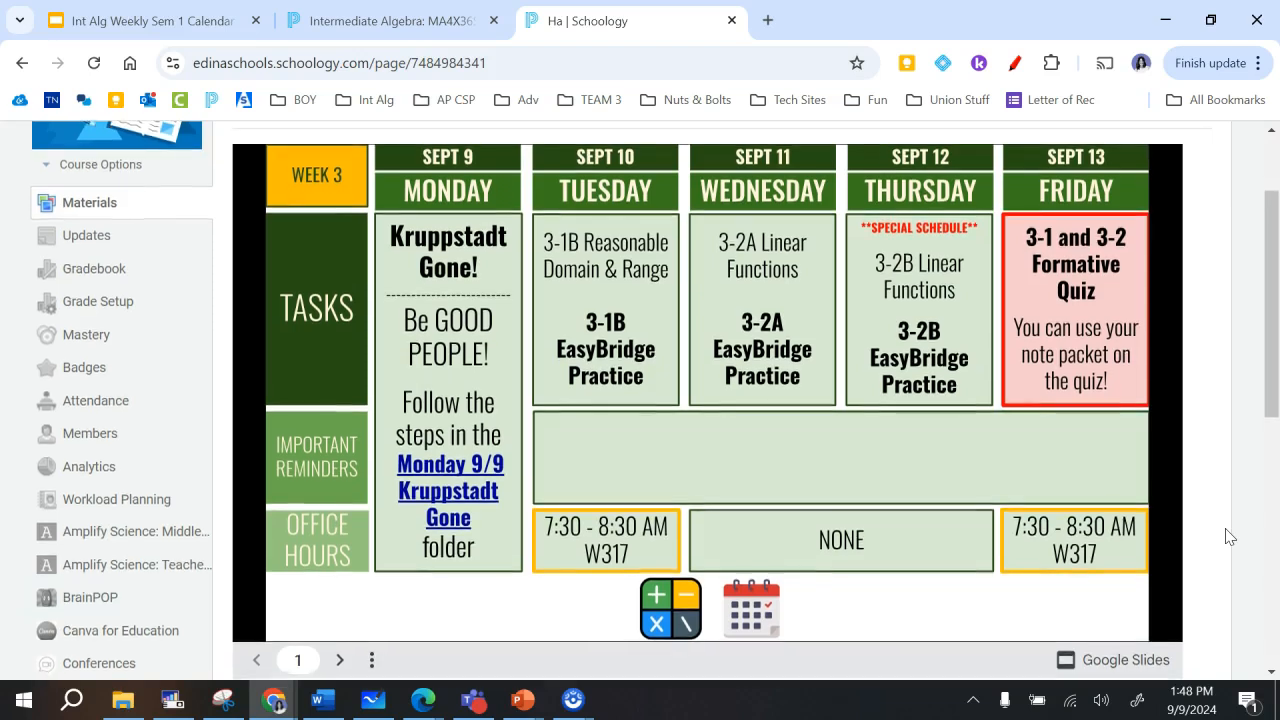
pyautogui.scroll(-1, 1229, 537)
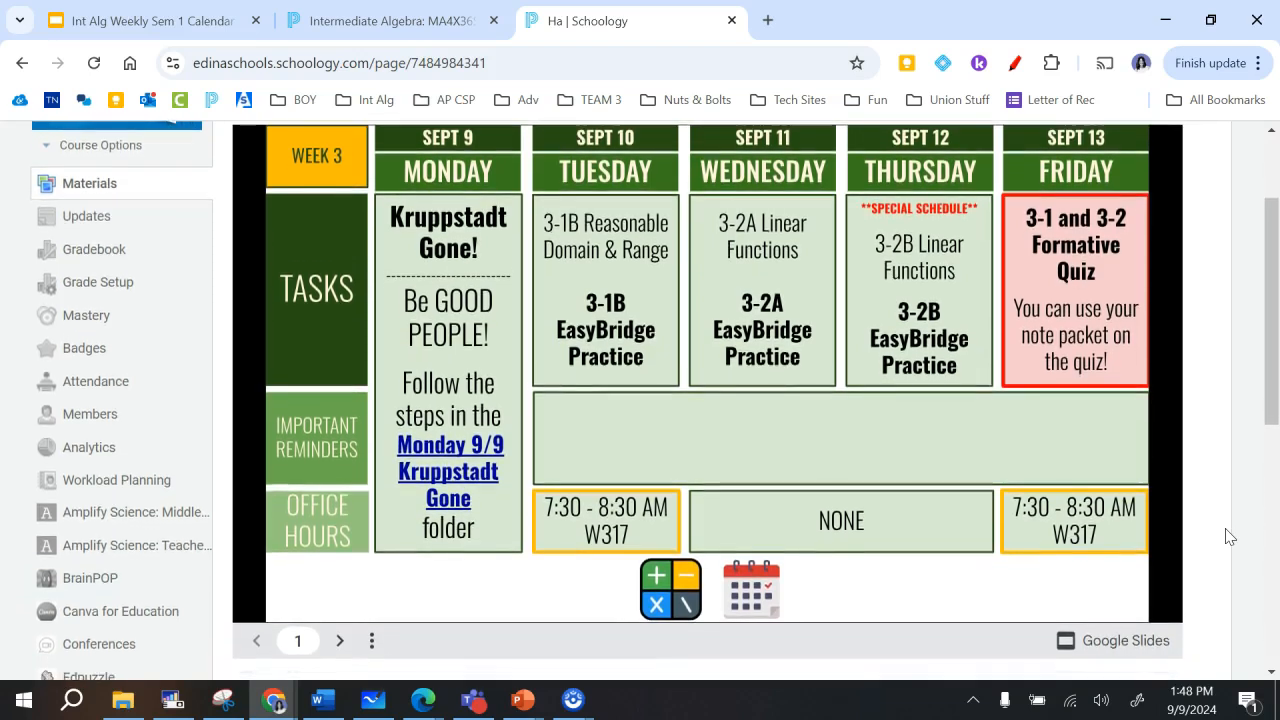
pyautogui.click(1205, 646)
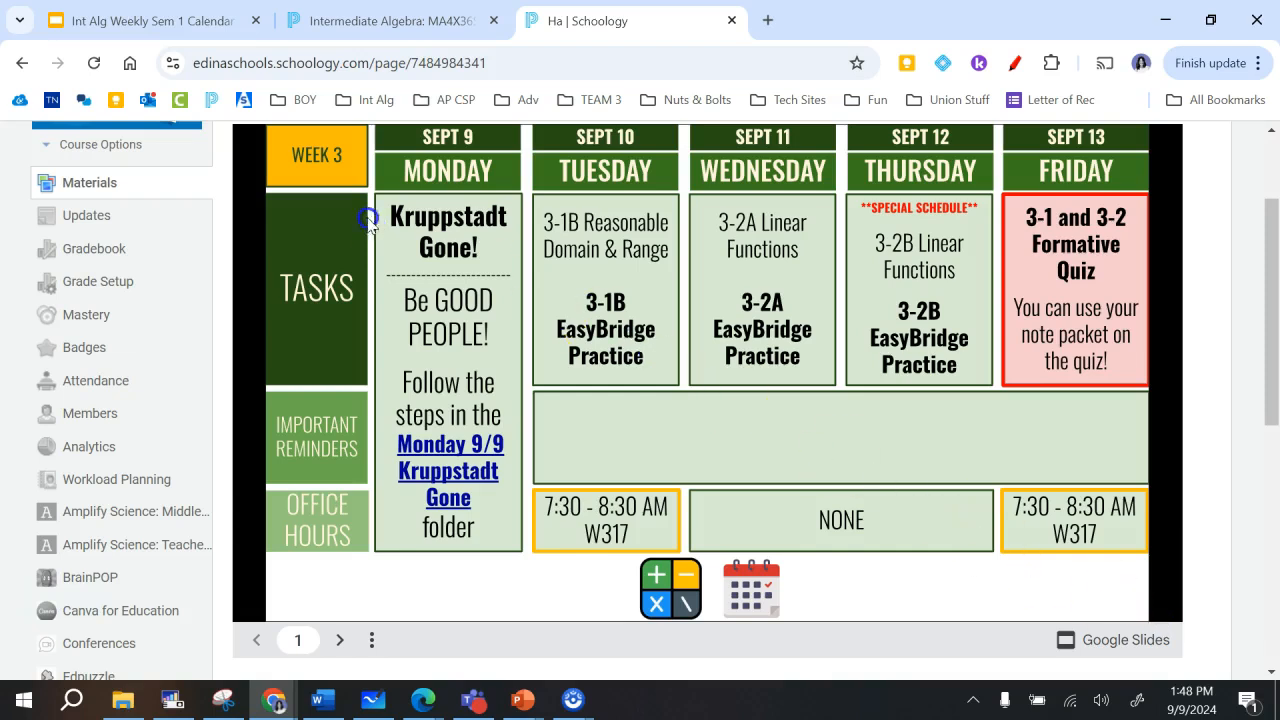
# - Select the embedded weekly calendar on the Ha page and copy it
pyautogui.moveTo(245, 137); pyautogui.dragTo(231, 272)
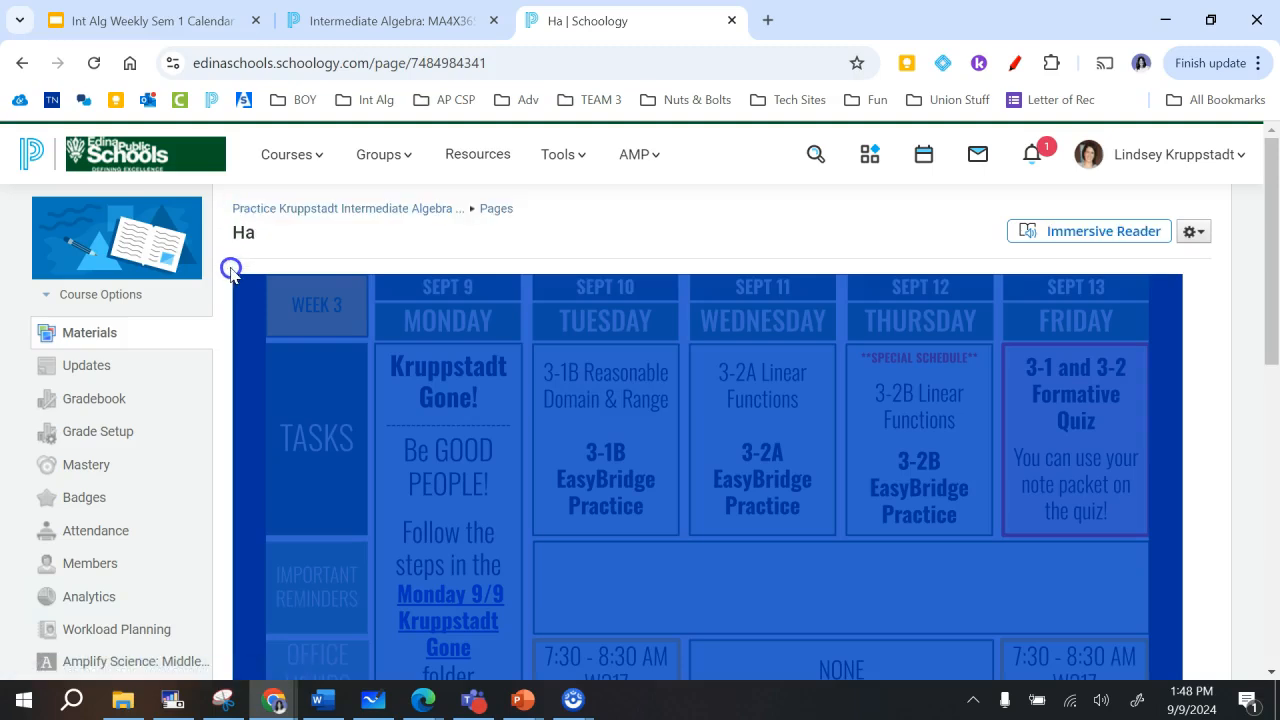
pyautogui.rightClick(524, 441)
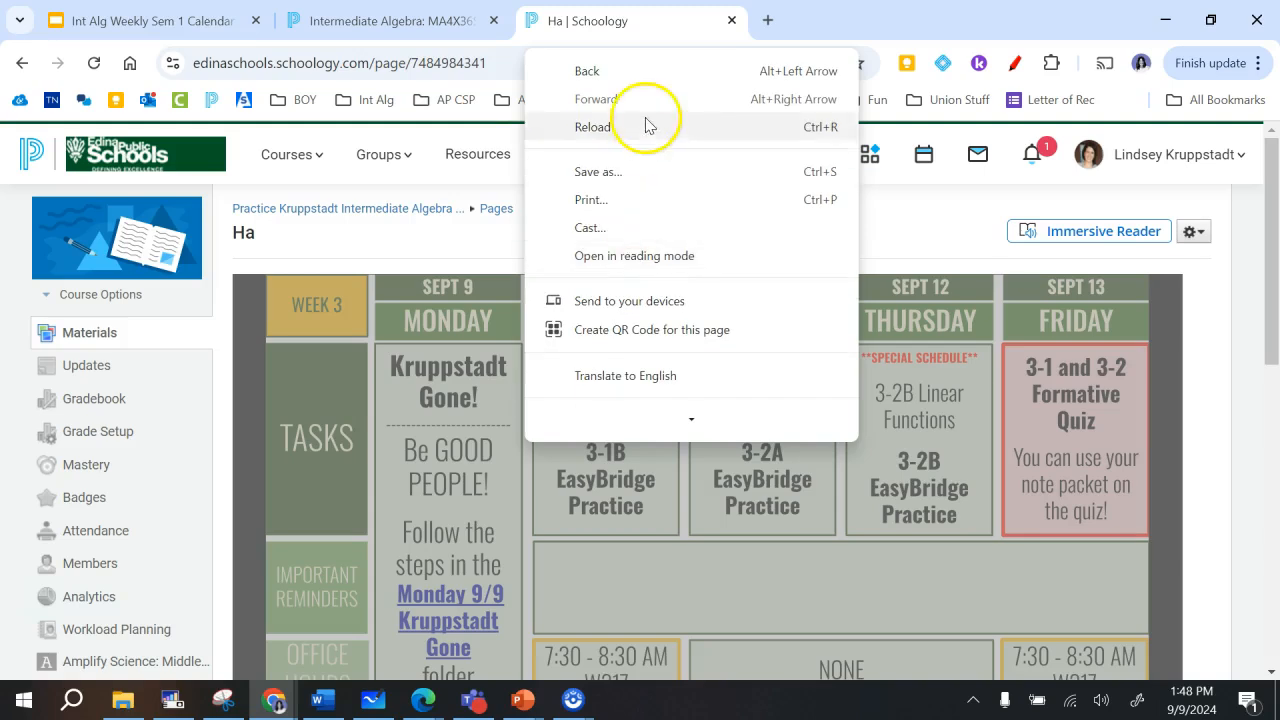
pyautogui.scroll(-2, 609, 196)
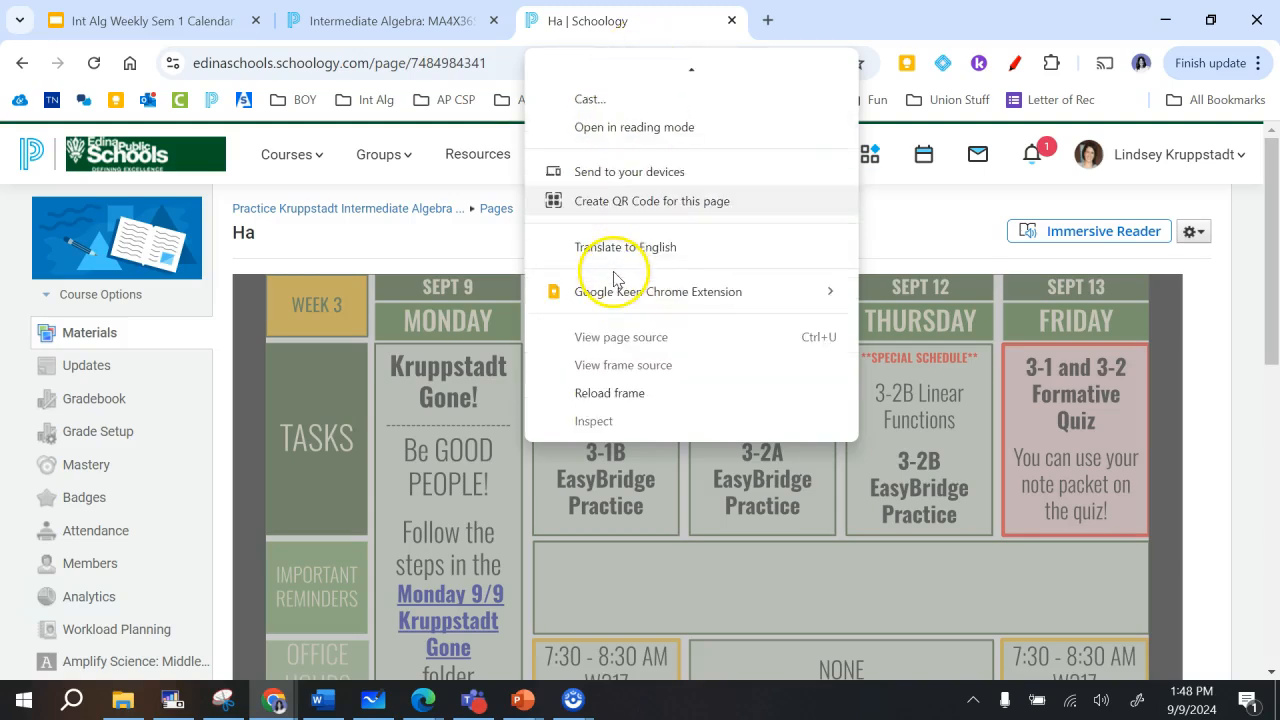
pyautogui.click(1192, 537)
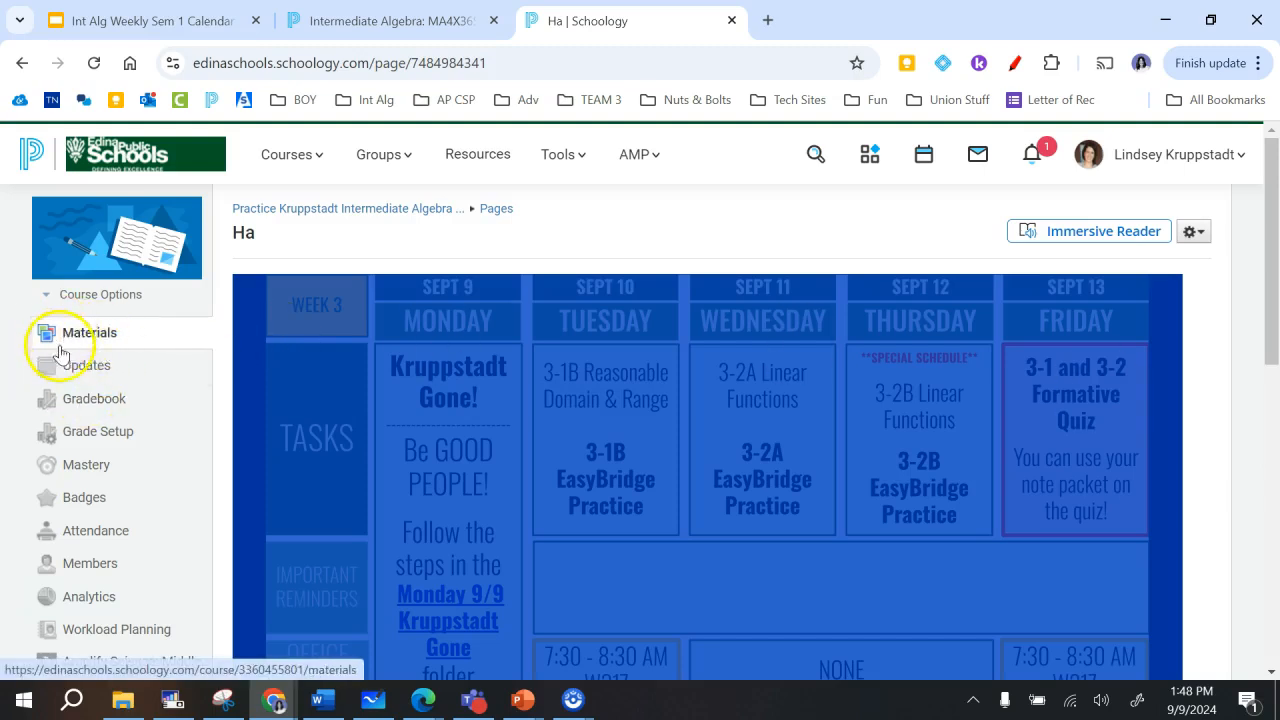
# - Paste the copied calendar into a new update in the practice course and open the update's announcement options
pyautogui.click(86, 368)
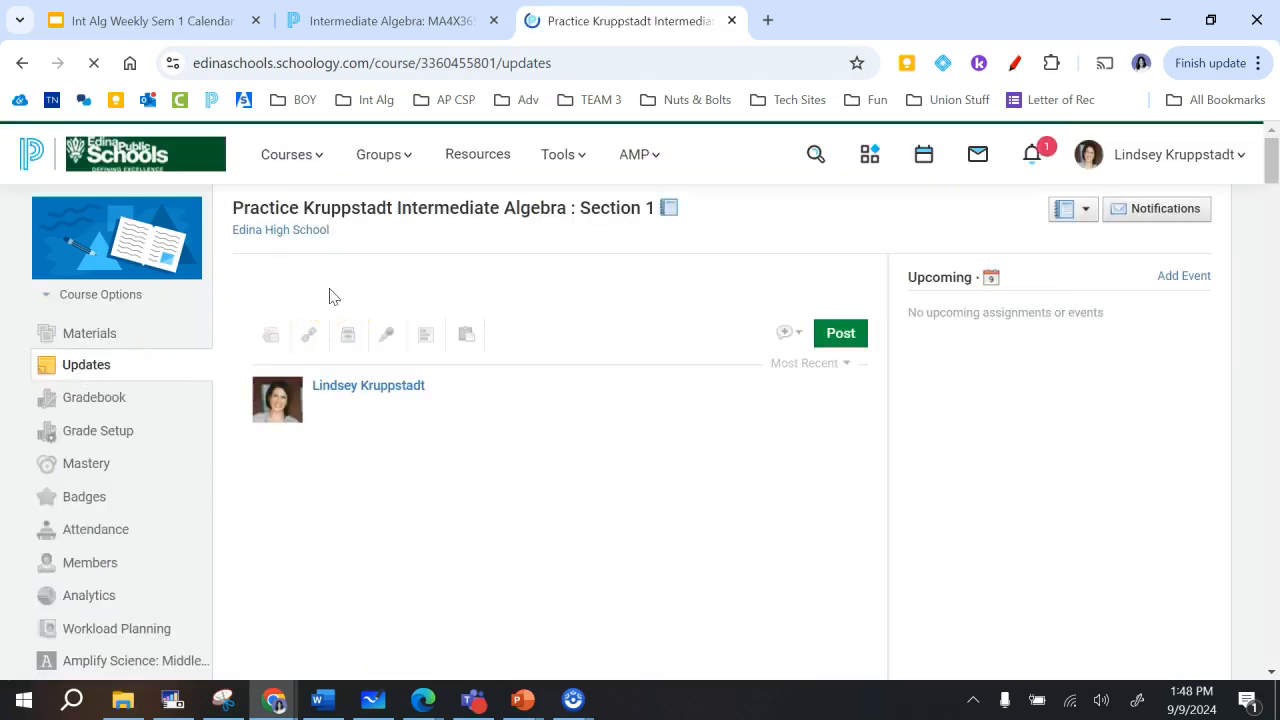
pyautogui.click(318, 330)
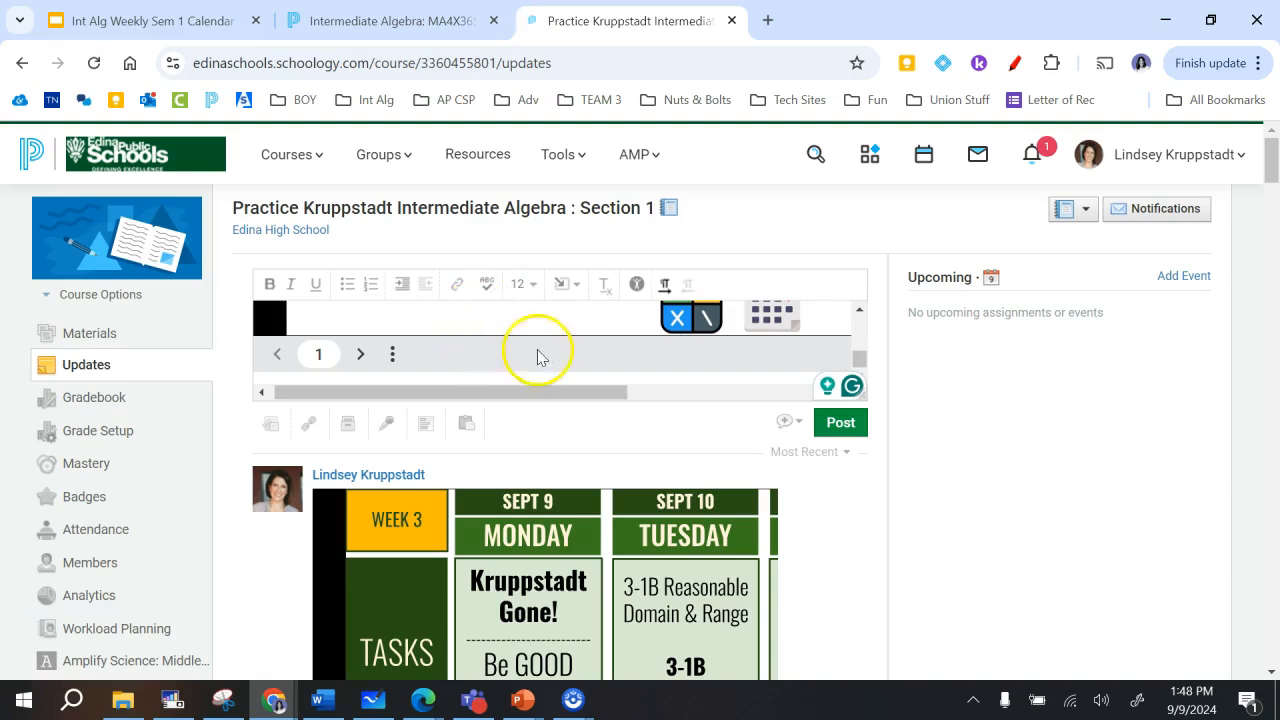
pyautogui.click(791, 422)
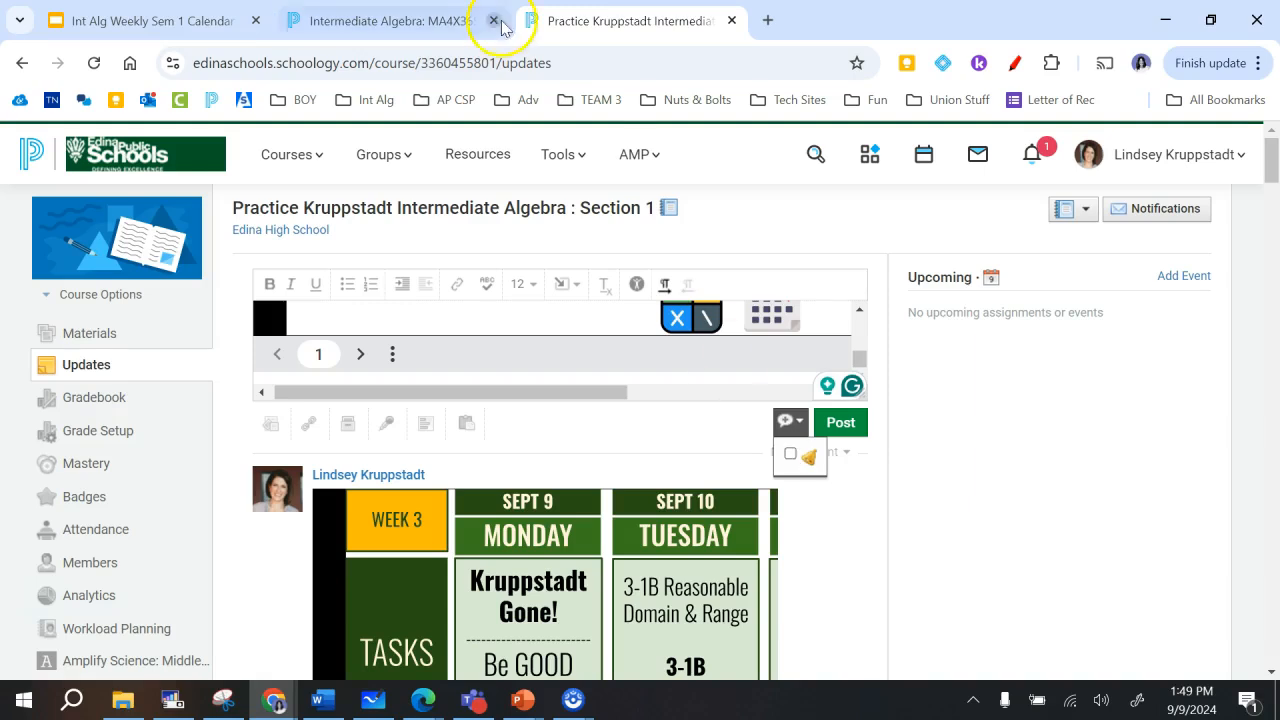
# - Examine the announcement and parent-visibility options for updates in the Intermediate Algebra: MA4X36S1 course, along with its calendar announcement
pyautogui.click(410, 18)
pyautogui.click(90, 198)
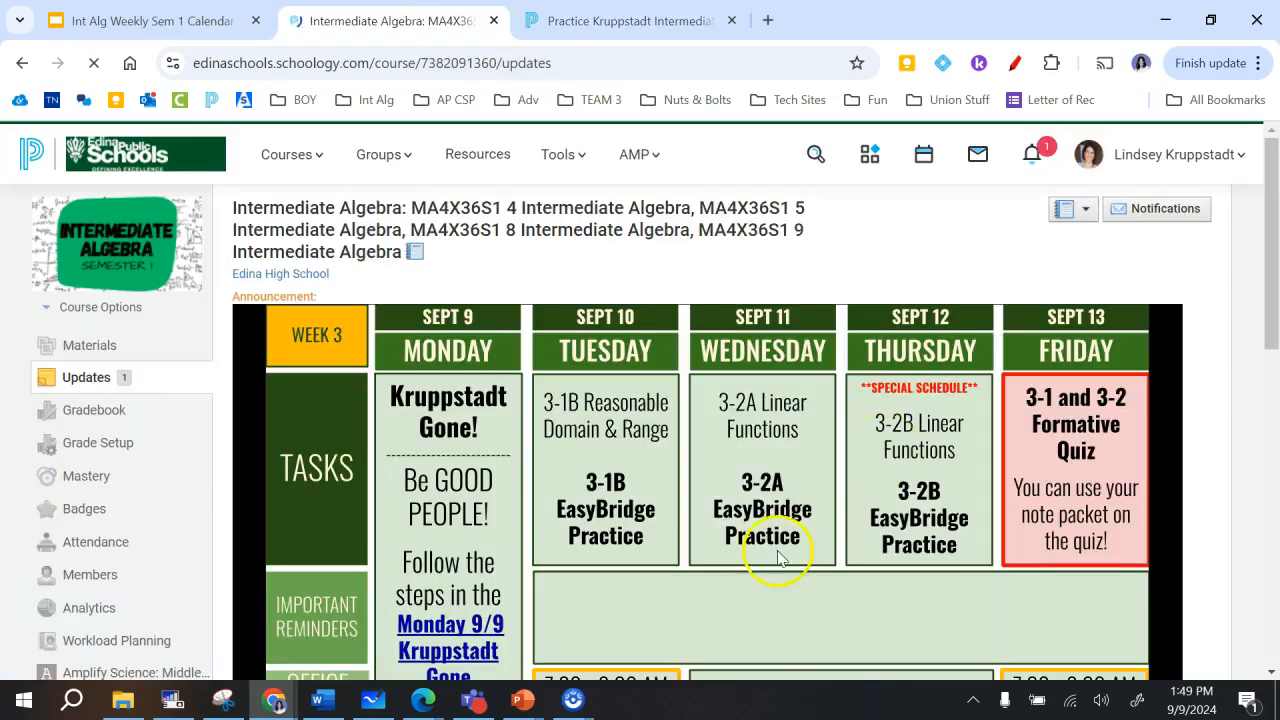
pyautogui.moveTo(1271, 266); pyautogui.dragTo(1271, 508)
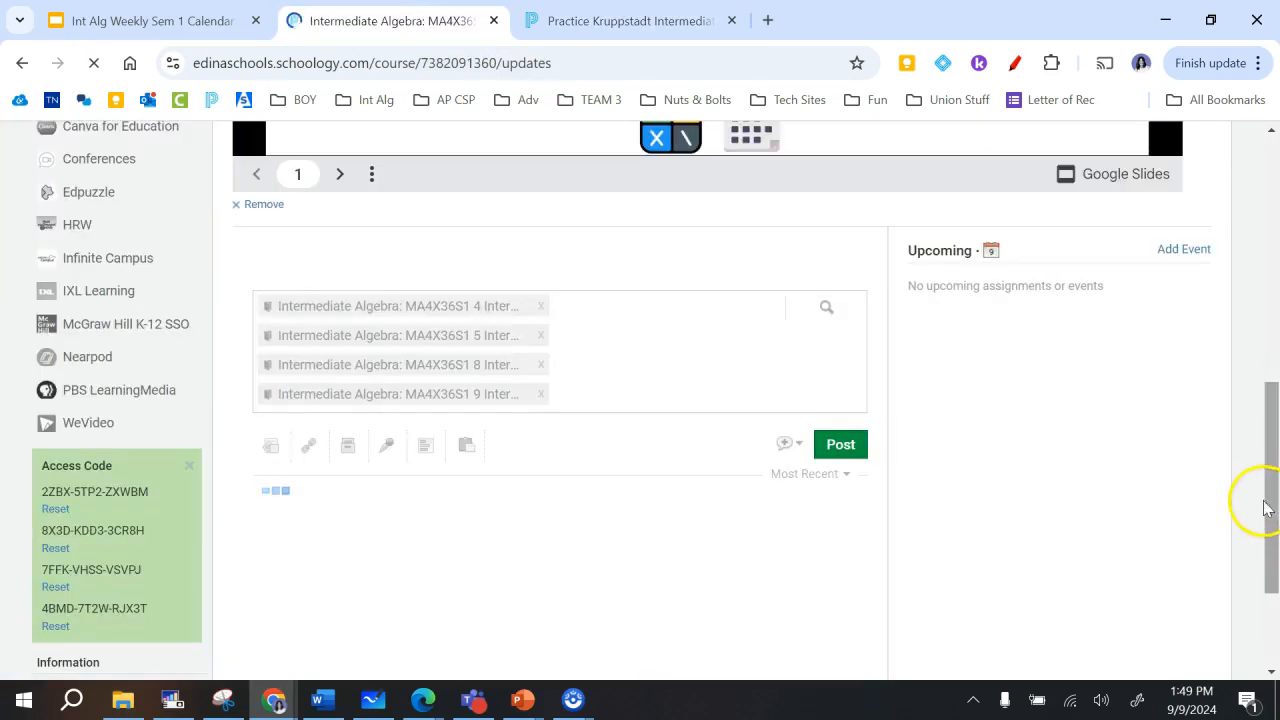
pyautogui.scroll(-1, 1197, 499)
pyautogui.click(788, 458)
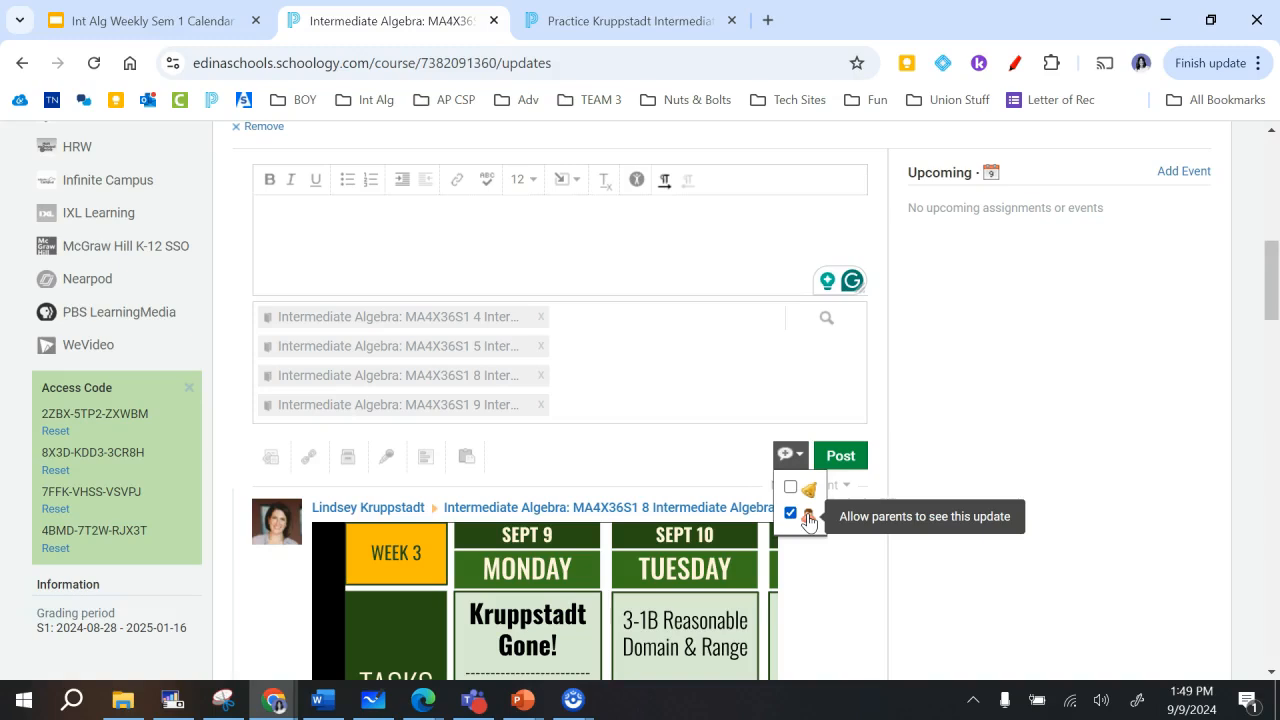
pyautogui.click(790, 514)
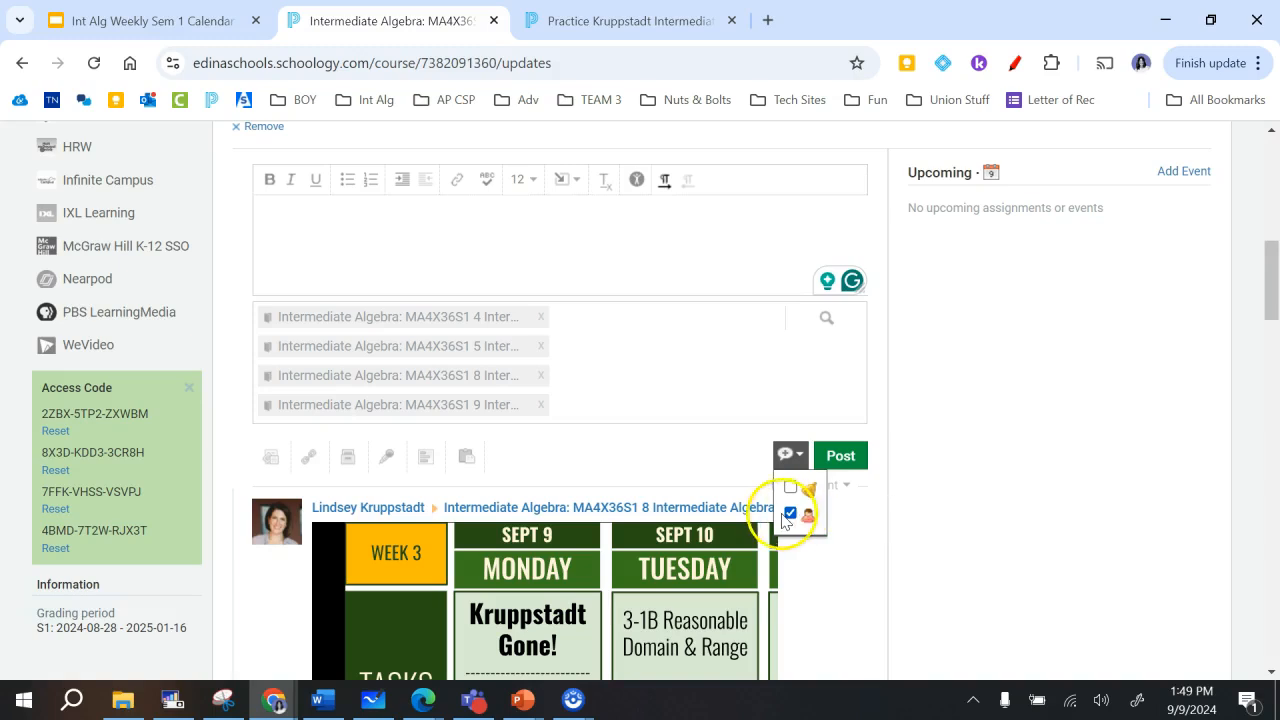
pyautogui.click(997, 560)
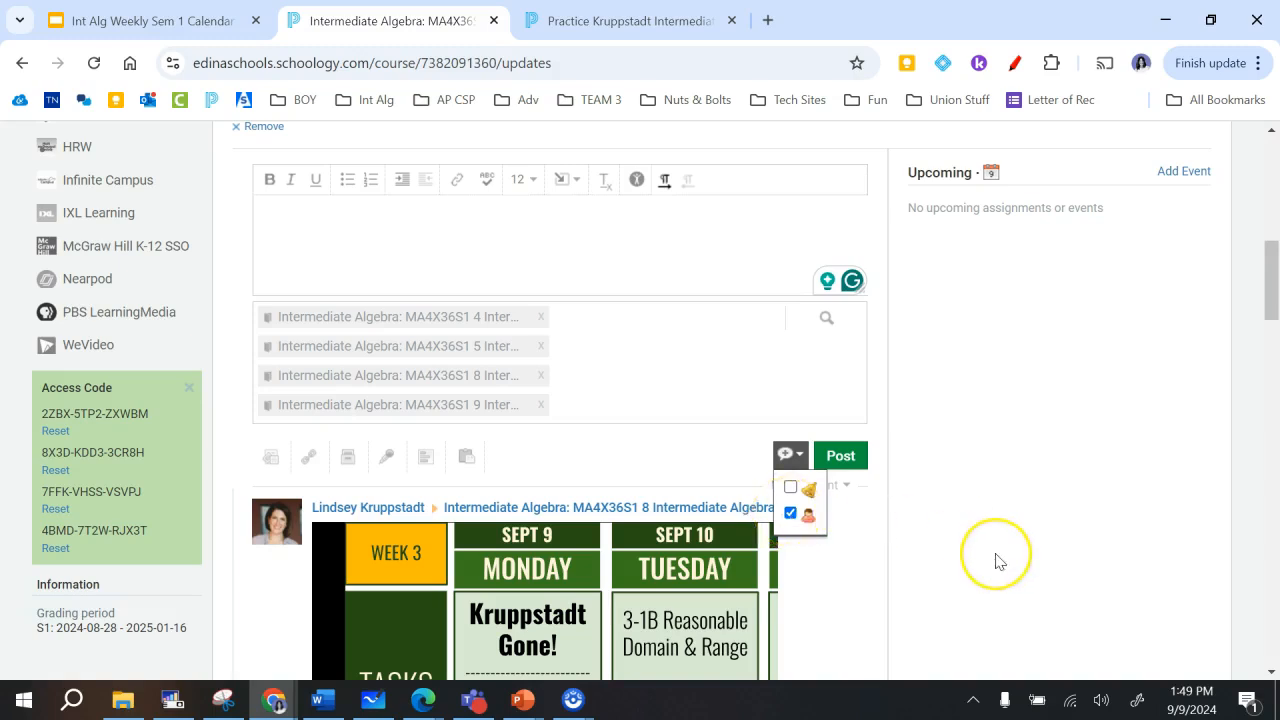
pyautogui.scroll(4, 996, 561)
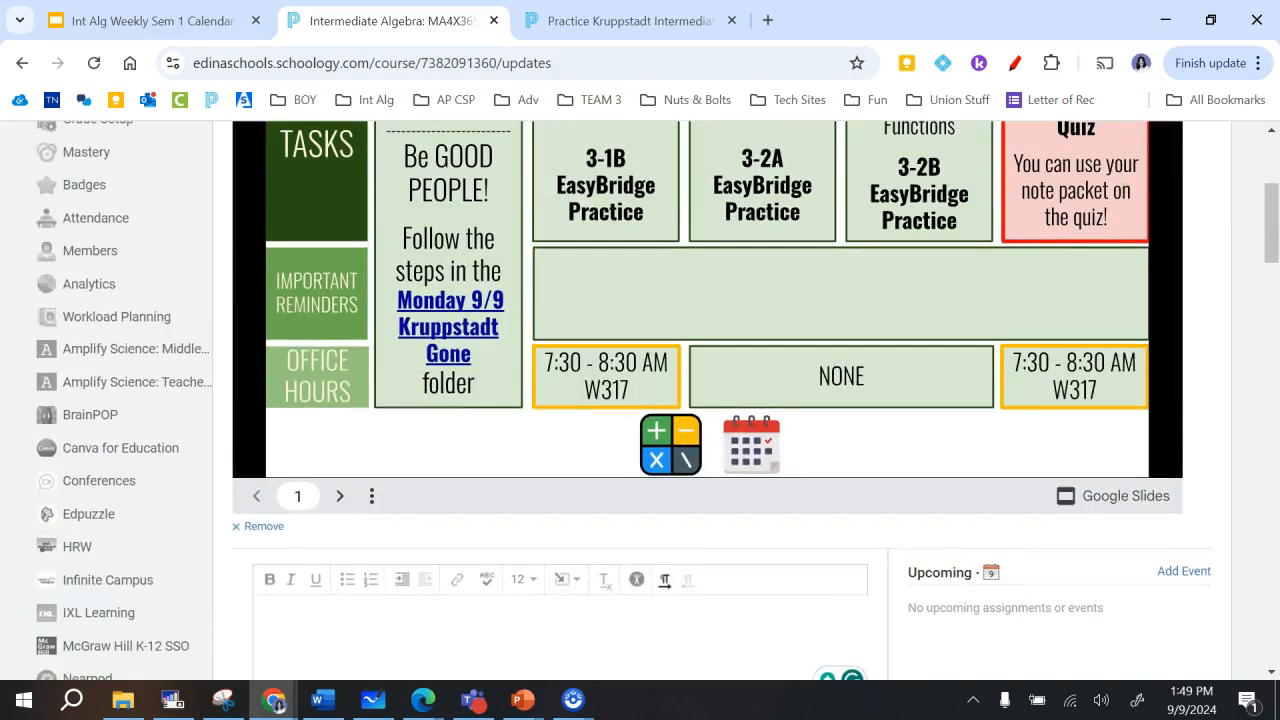
pyautogui.scroll(2, 29, 229)
# - Return to the practice course, mark the calendar update as an announcement and post it
pyautogui.click(630, 20)
pyautogui.click(1037, 462)
pyautogui.click(790, 454)
pyautogui.click(962, 497)
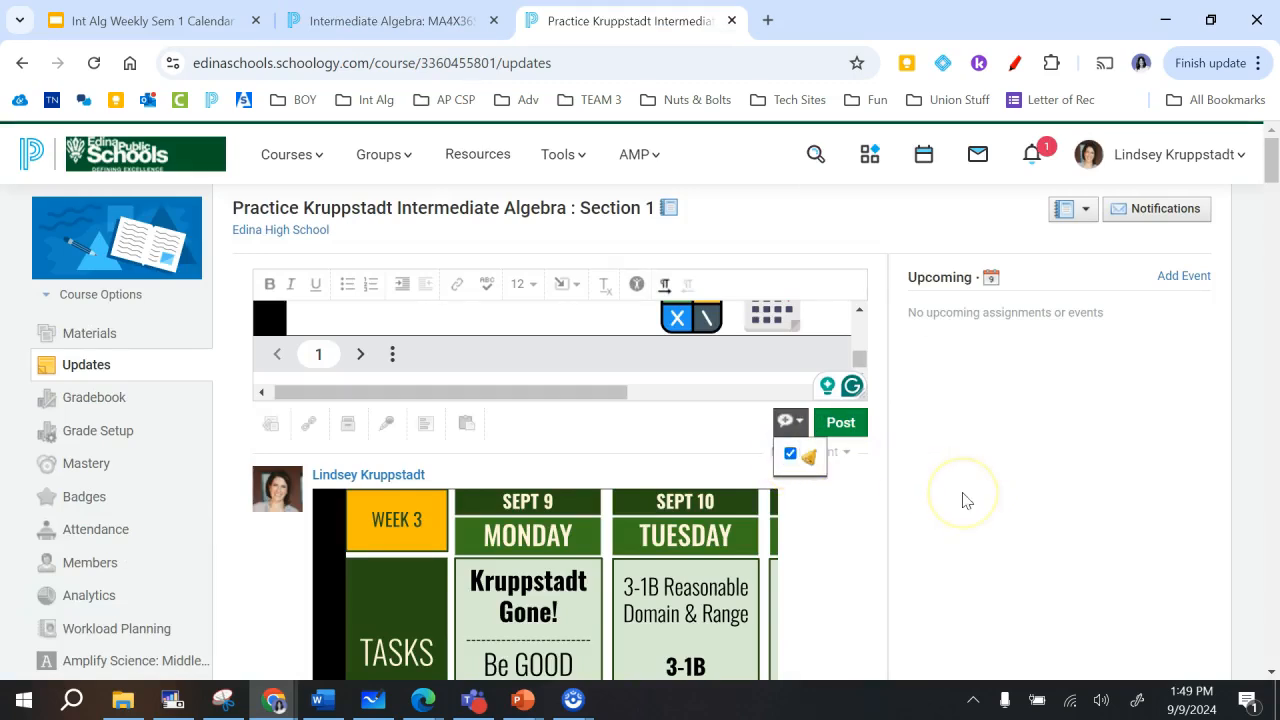
pyautogui.click(831, 423)
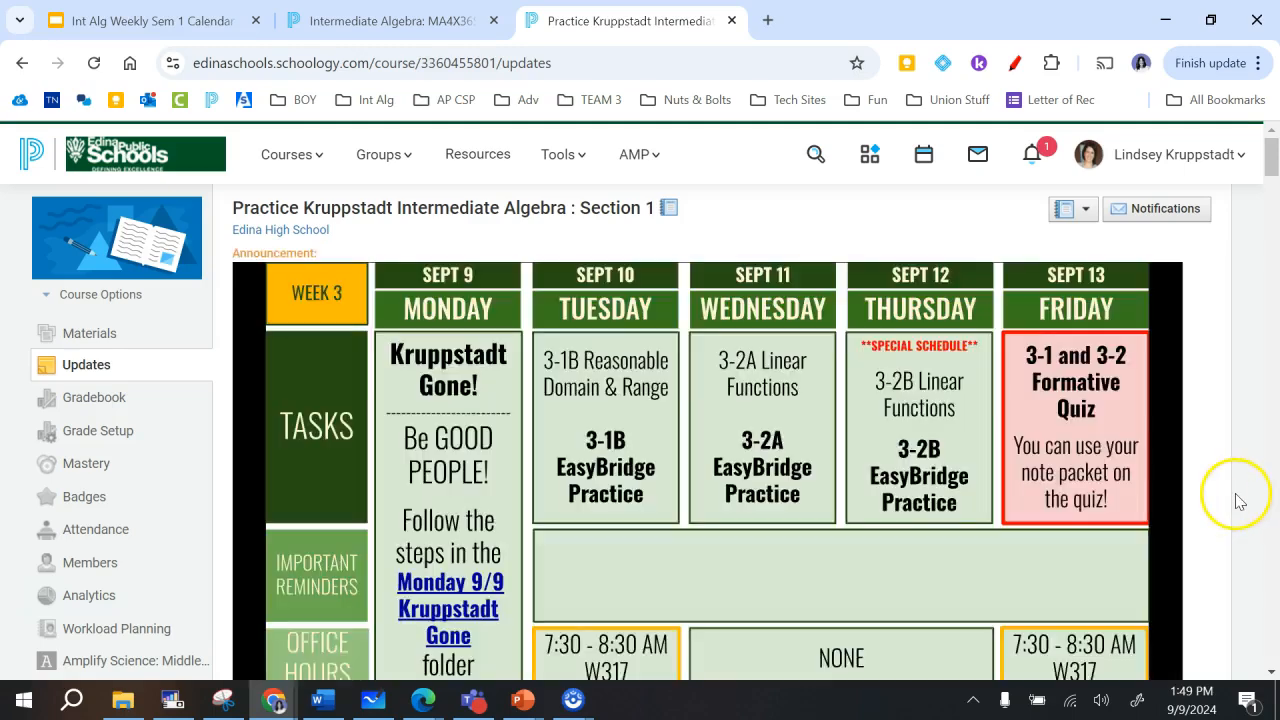
# - Check the calendar announcement by paging forward through its slides and back to the Week 3 slide
pyautogui.scroll(-1, 1260, 502)
pyautogui.scroll(-1, 1238, 501)
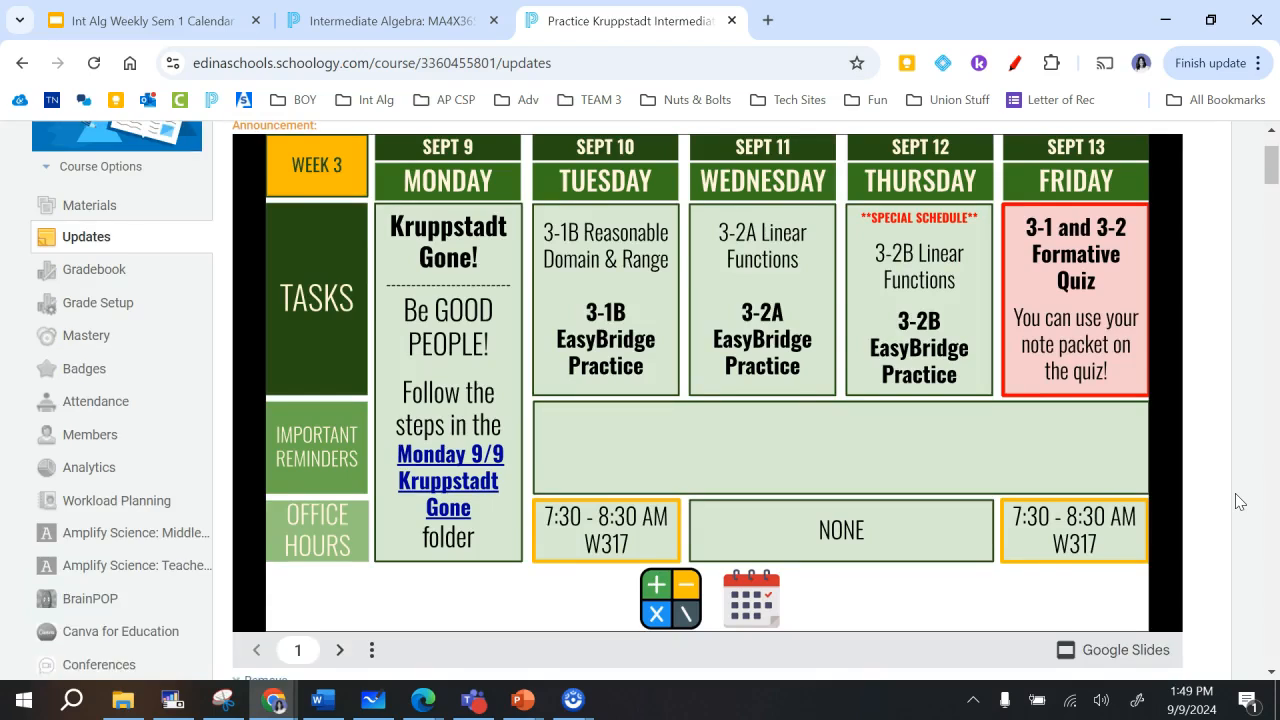
pyautogui.click(336, 649)
pyautogui.click(338, 651)
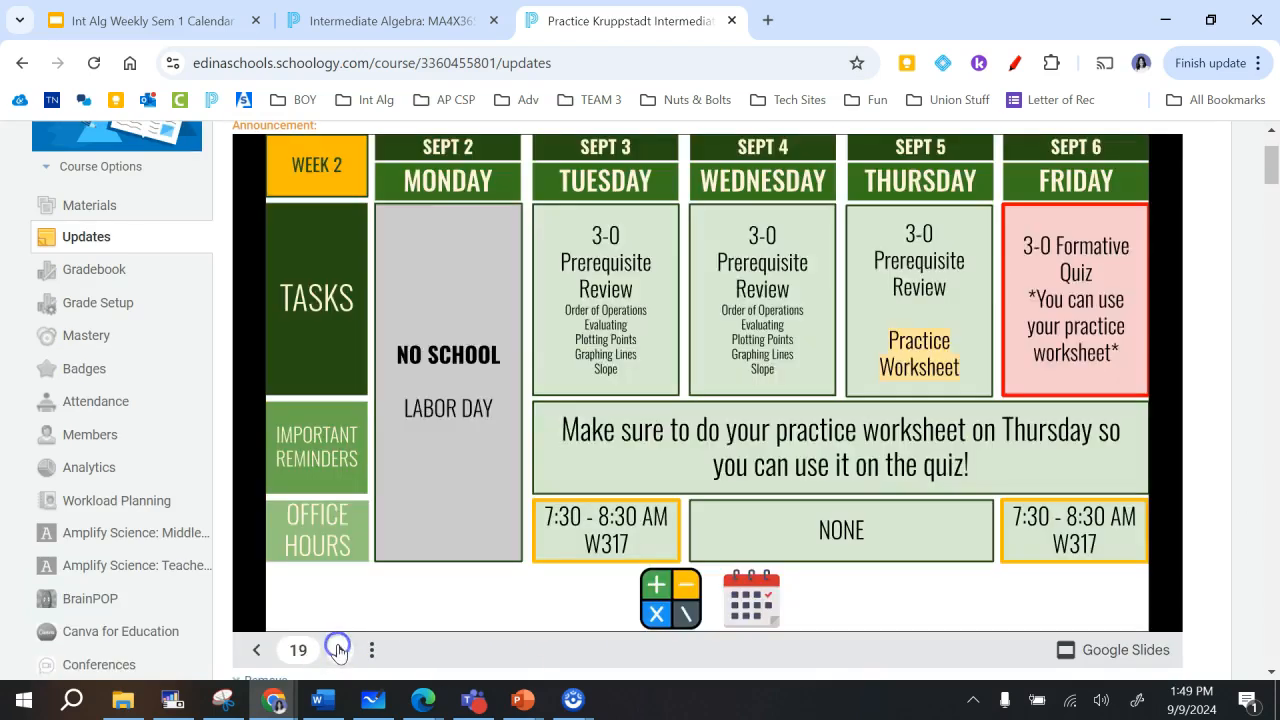
pyautogui.click(338, 651)
pyautogui.click(258, 650)
pyautogui.click(258, 650)
pyautogui.click(262, 651)
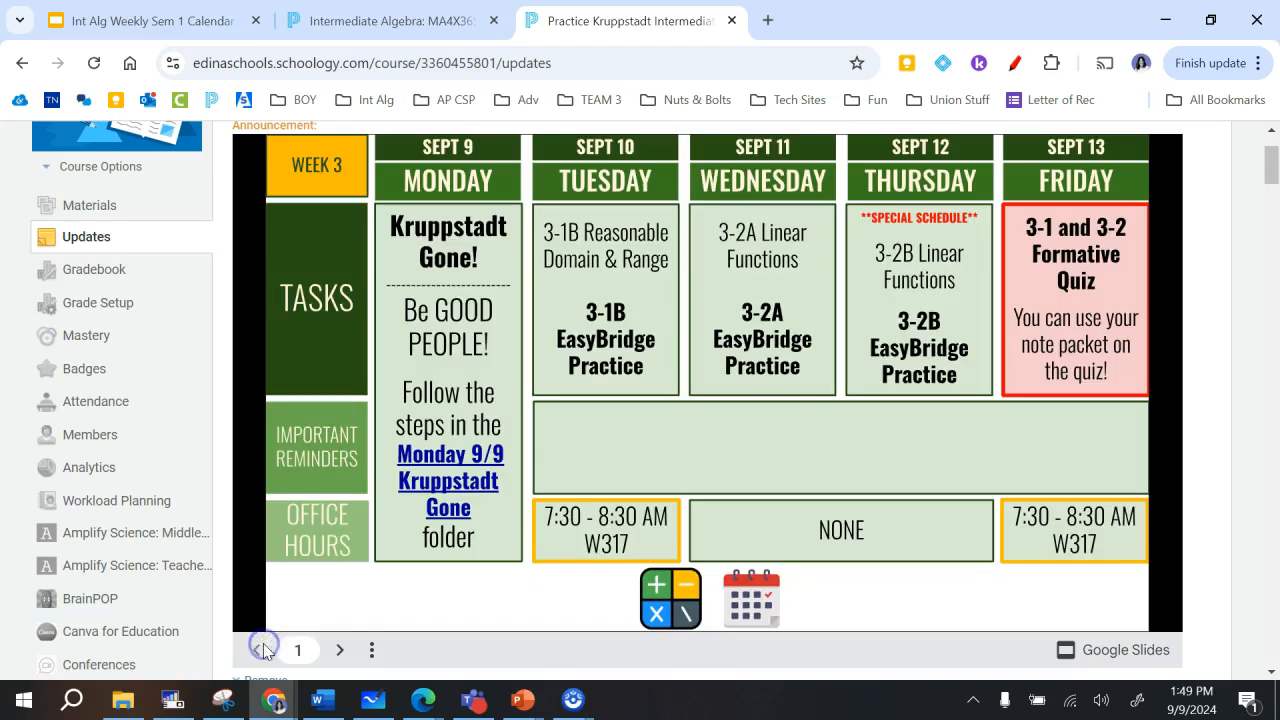